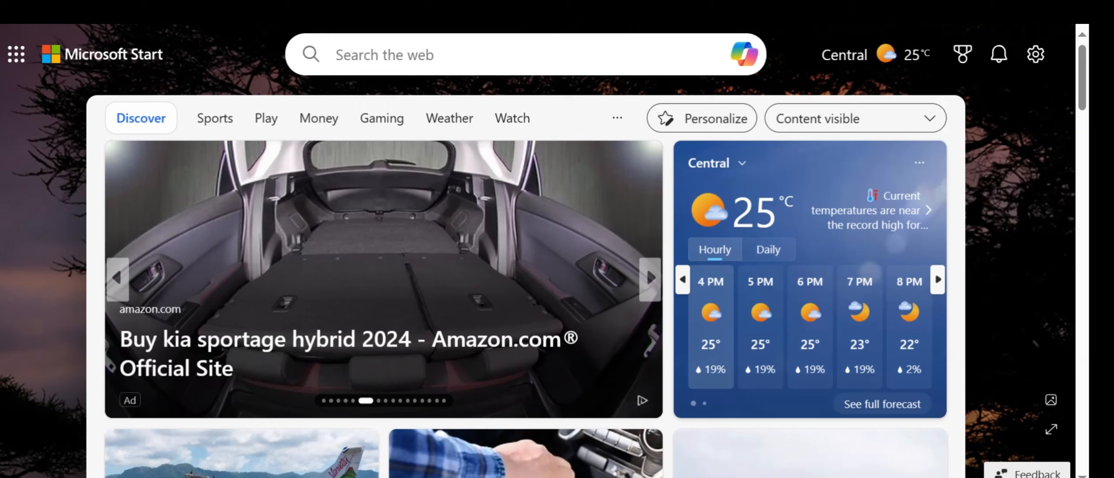
left_click(646, 266)
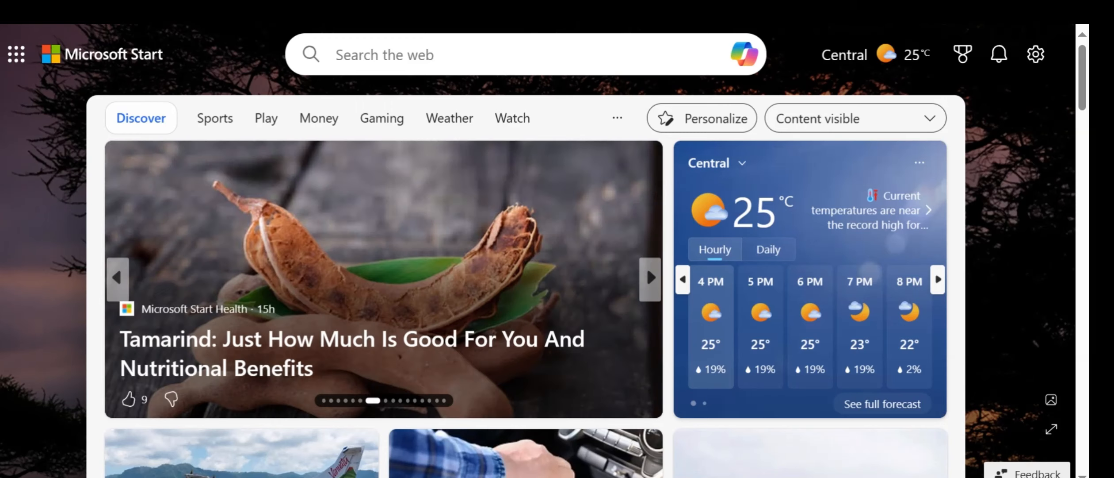
left_click(646, 265)
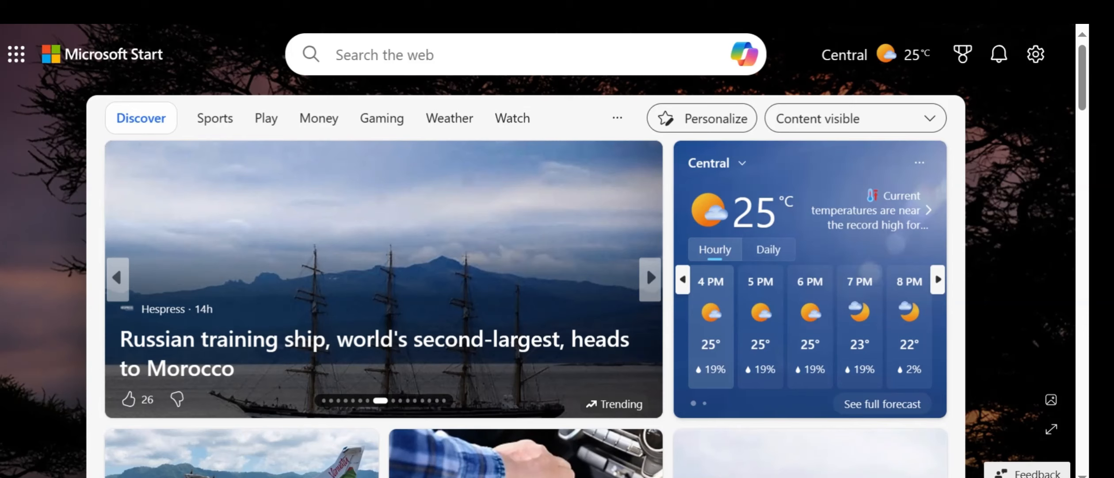
left_click(646, 265)
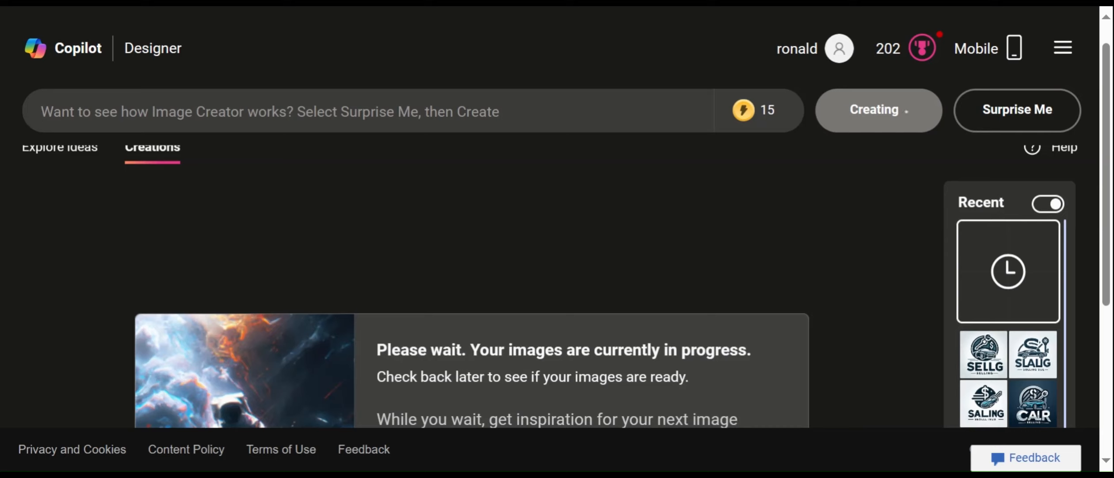
Enter the image prompt "create for me a car selling business logo".
type("cr")
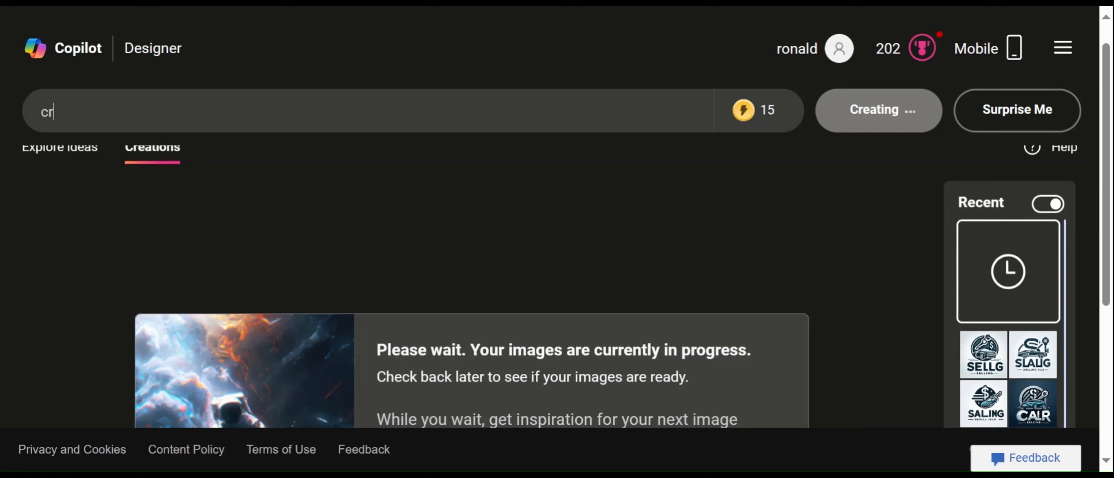
type("aate")
double_click(78, 116)
type("create me a ")
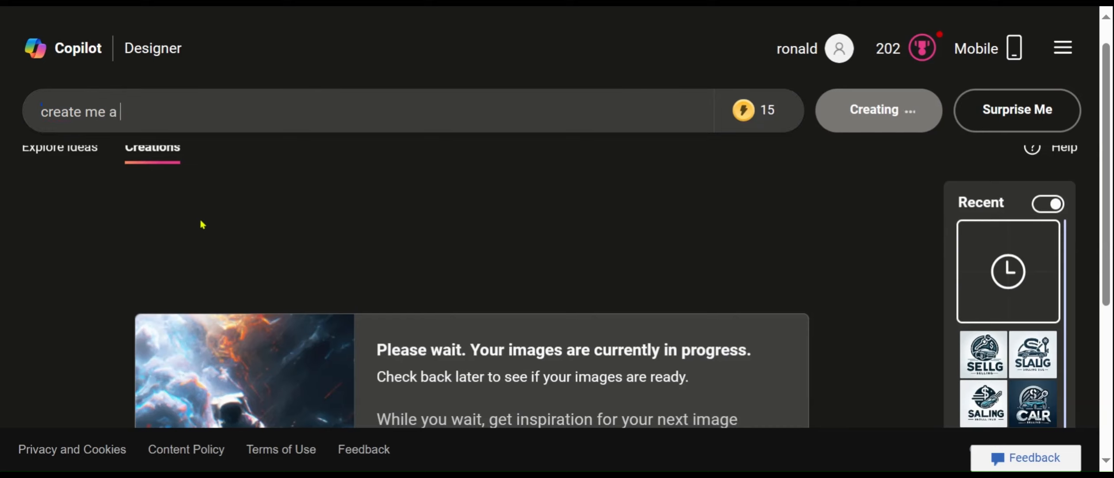
type("car sellig")
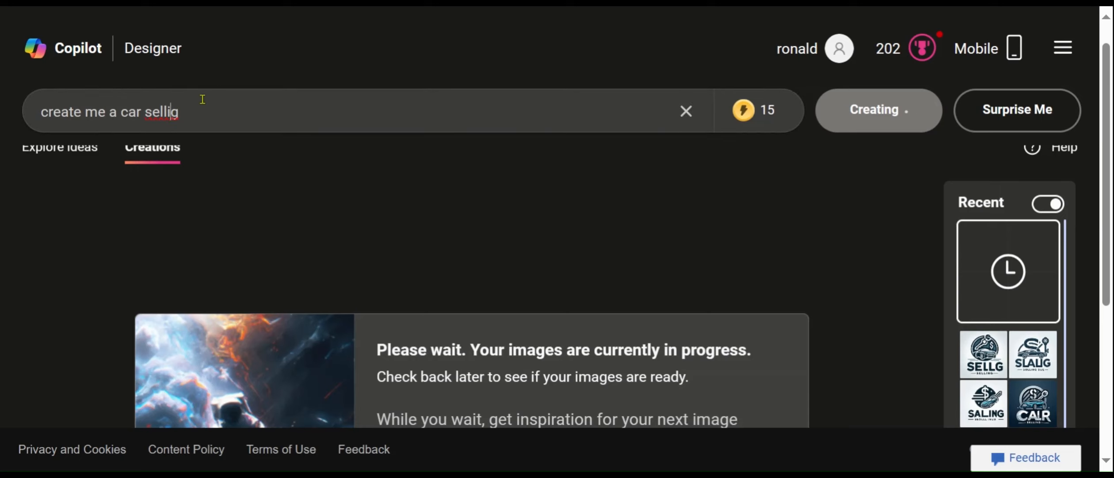
double_click(173, 123)
type("selling")
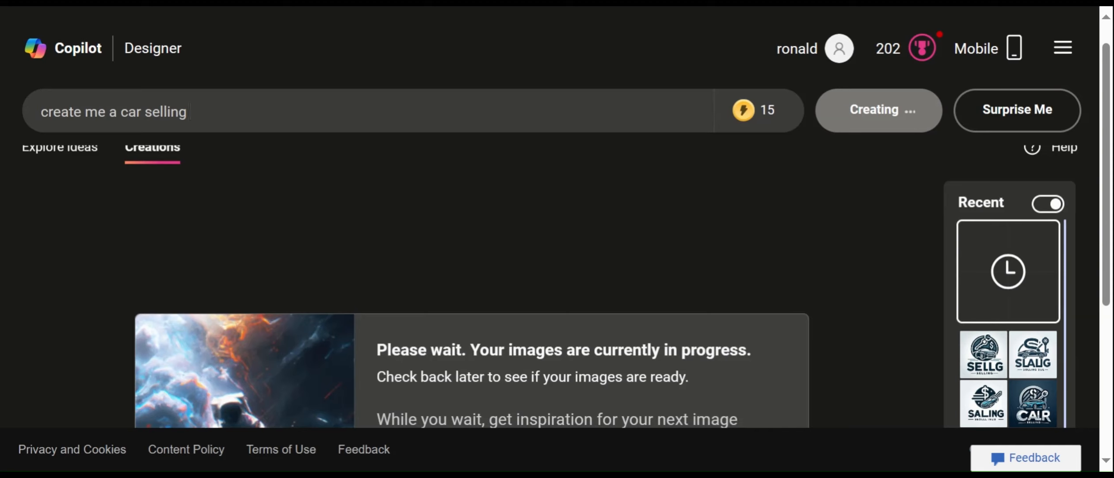
type(" businesslo")
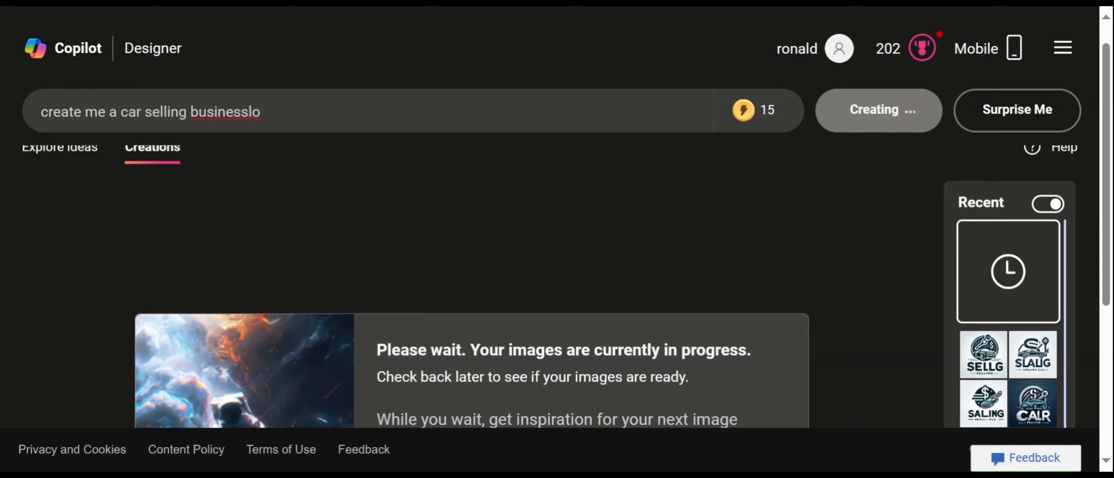
key("BackSpace")
key("BackSpace")
type("logo")
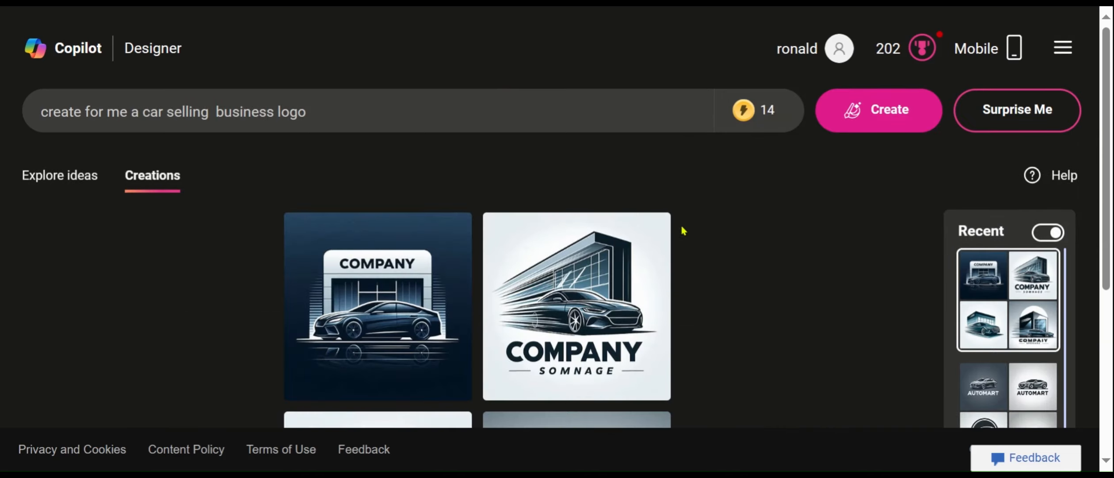
Look over the generated logos and open the dark blue "COMPANY" one with the car in front of the showroom.
left_click(1106, 319)
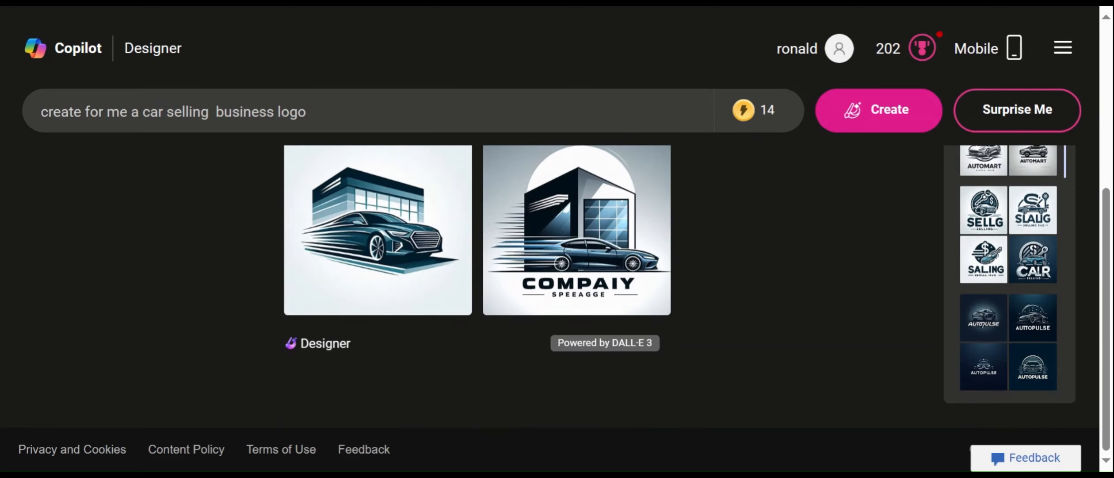
left_click(1108, 172)
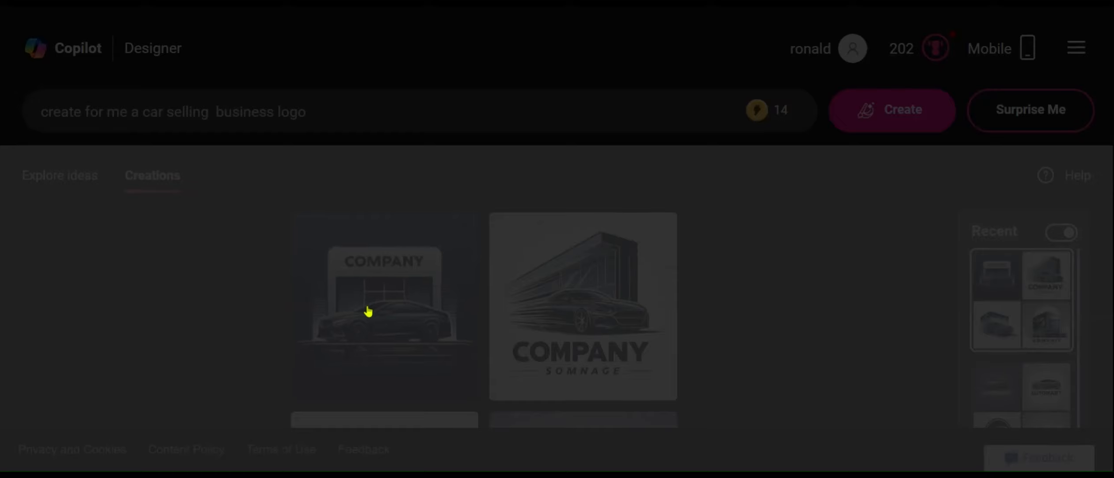
left_click(369, 312)
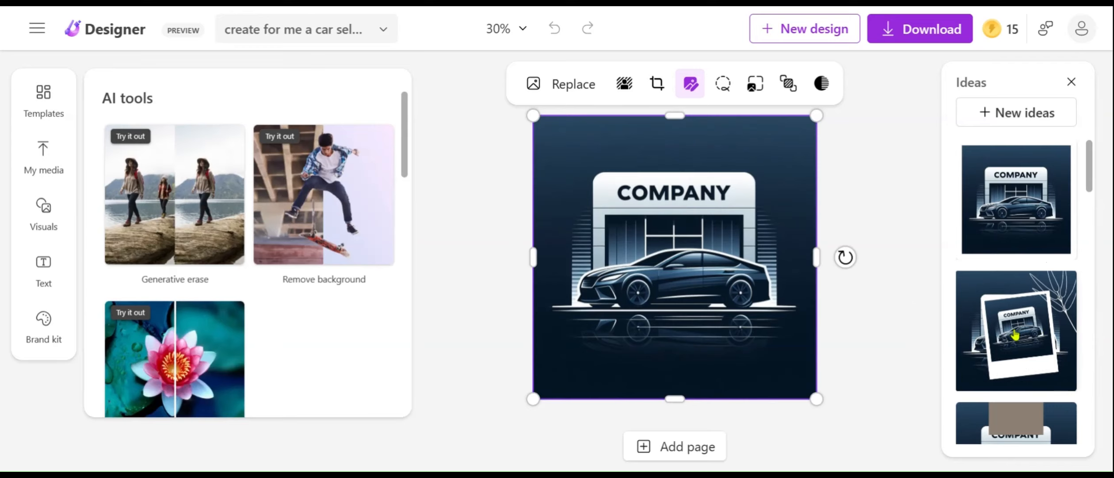
Try the tilted polaroid-frame design idea with white leaf outlines on the logo, then undo it.
left_click(978, 336)
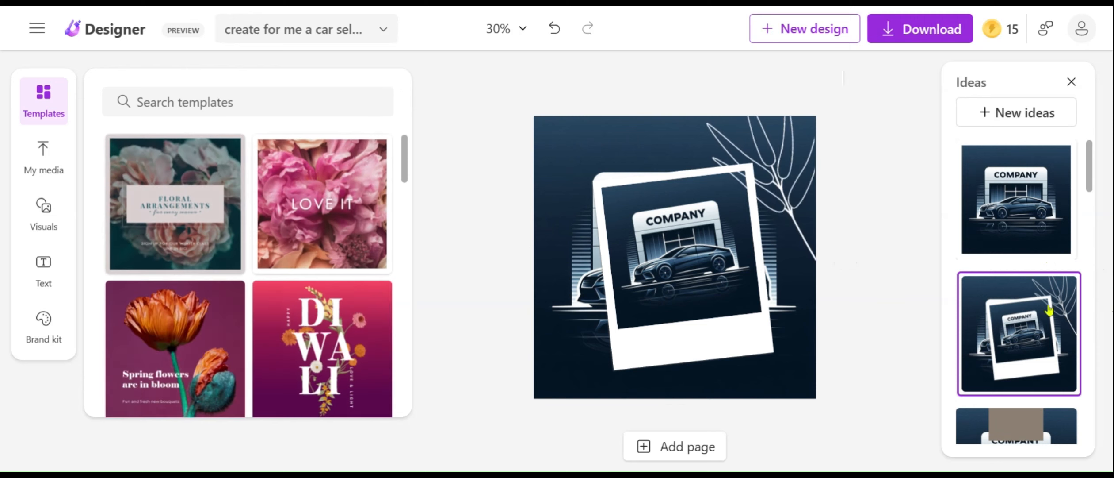
scroll(1092, 239, "down", 5)
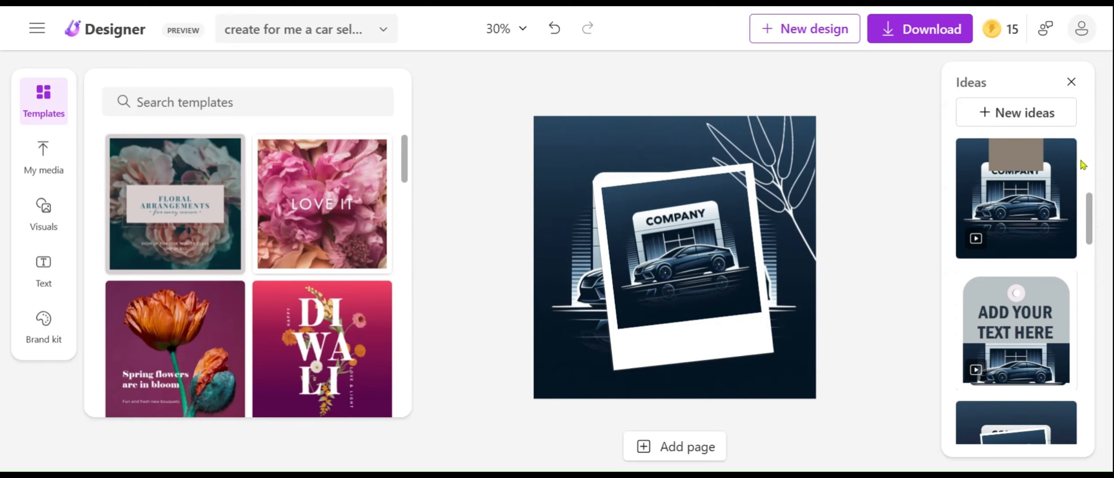
scroll(1088, 194, "up", 5)
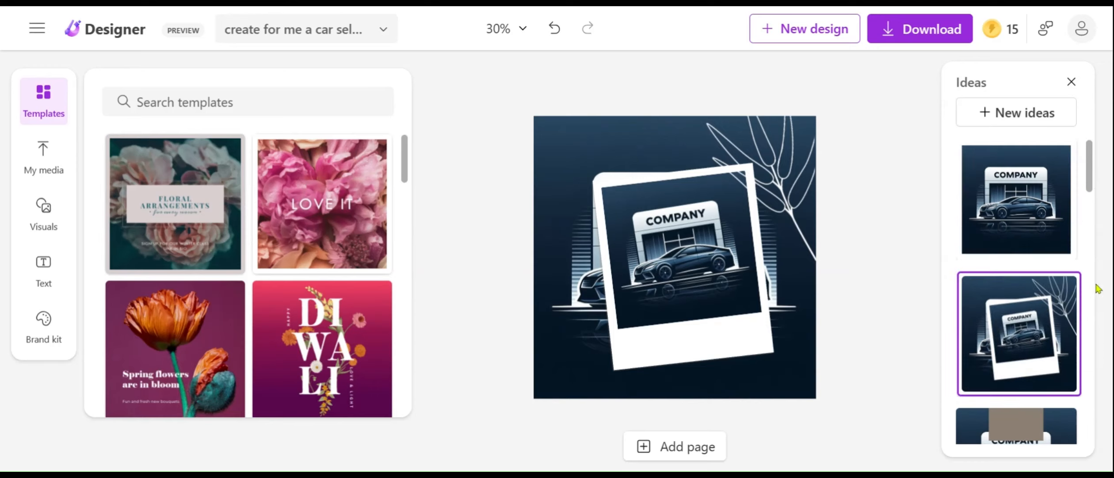
scroll(1092, 241, "down", 5)
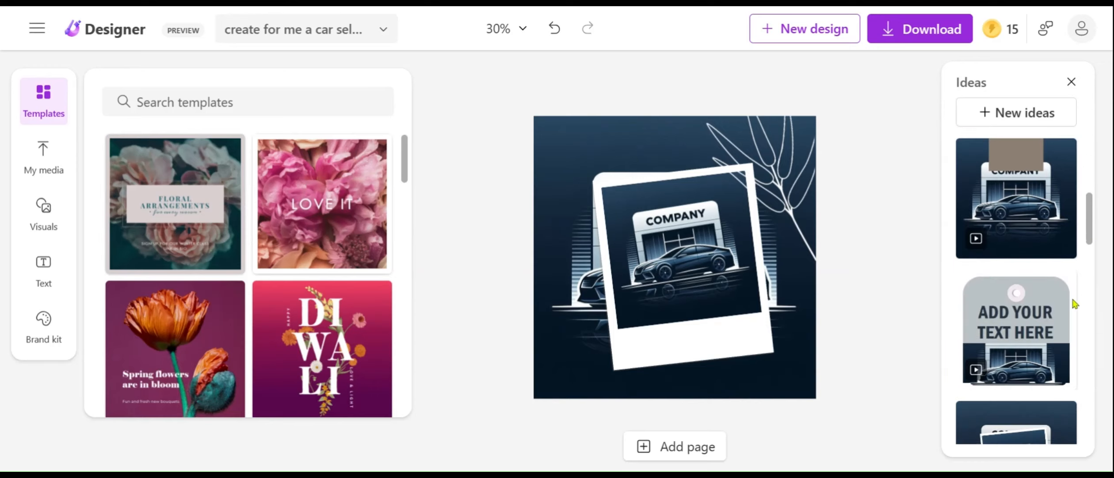
scroll(1088, 290, "down", 5)
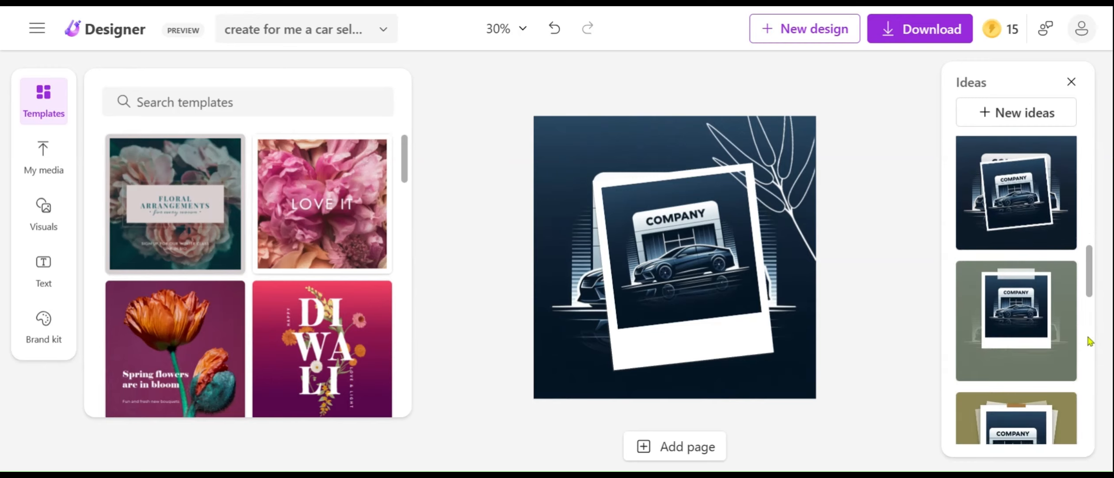
scroll(1091, 327, "down", 5)
key("ctrl+z")
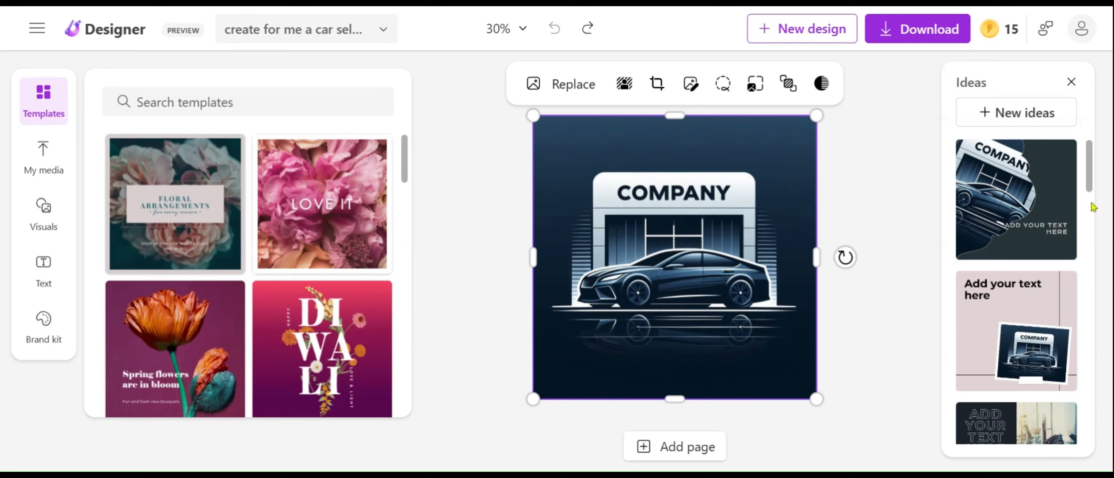
Browse the suggested design ideas for the car logo to compare their layouts.
scroll(1094, 207, "down", 5)
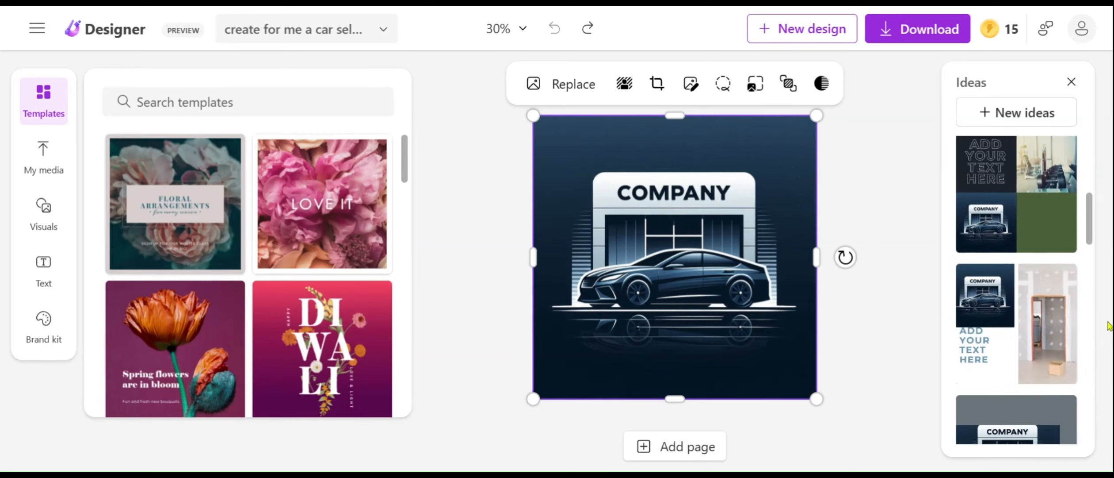
scroll(1090, 312, "down", 5)
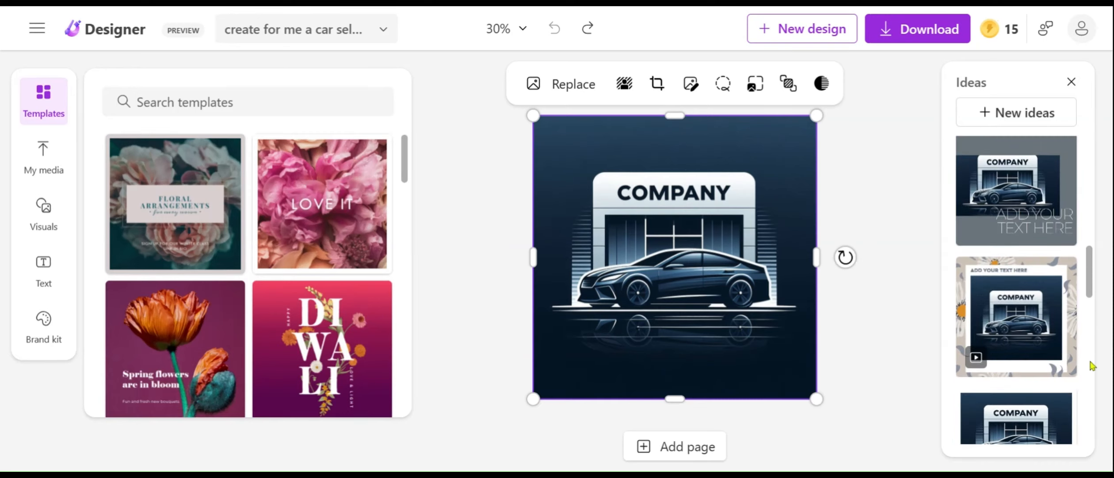
scroll(1092, 365, "down", 5)
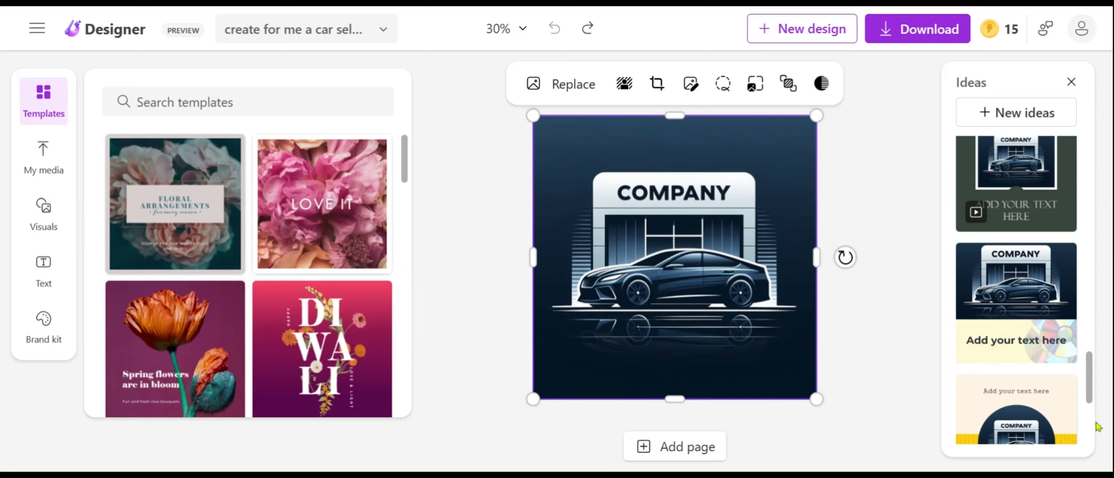
scroll(1092, 430, "down", 5)
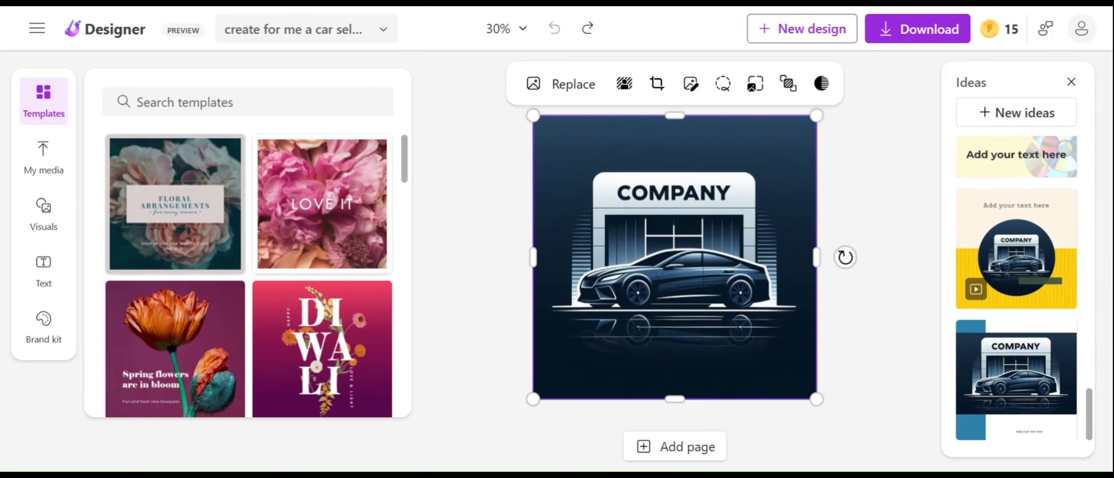
left_click(1099, 342)
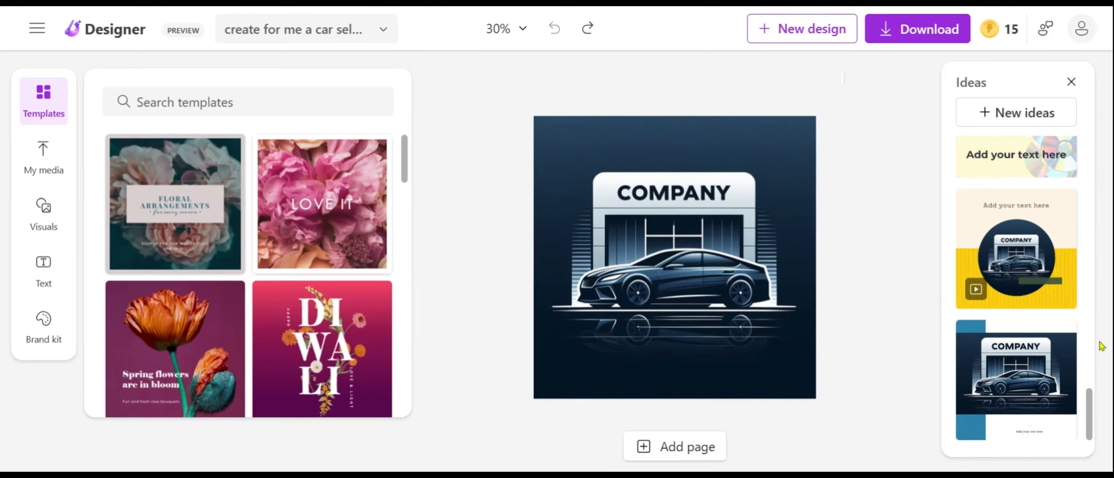
scroll(1094, 328, "up", 3)
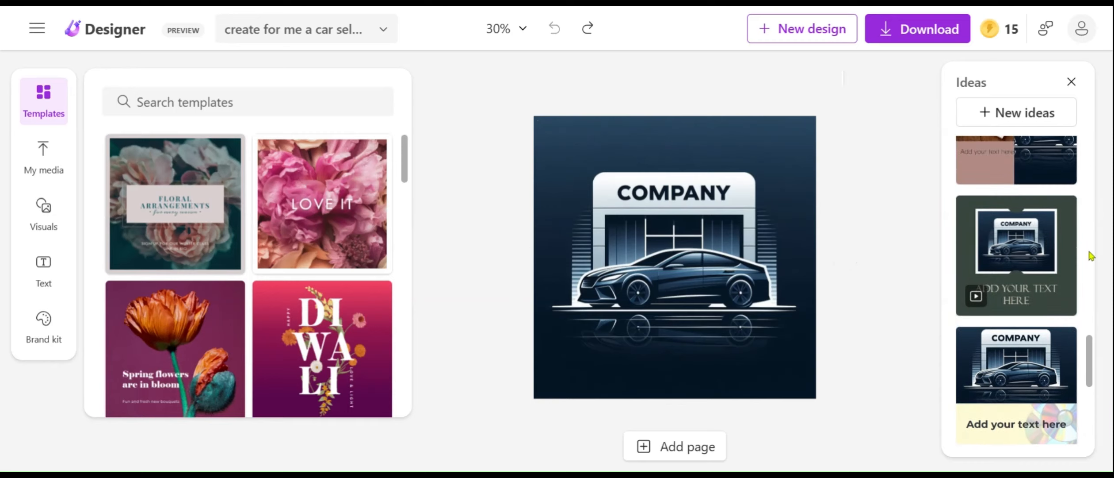
scroll(1087, 263, "up", 3)
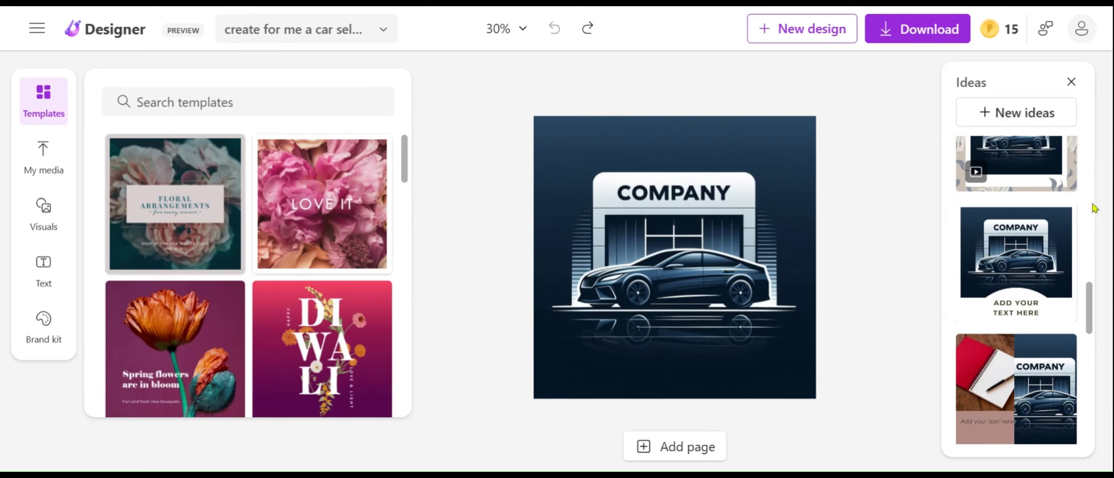
scroll(1088, 205, "up", 3)
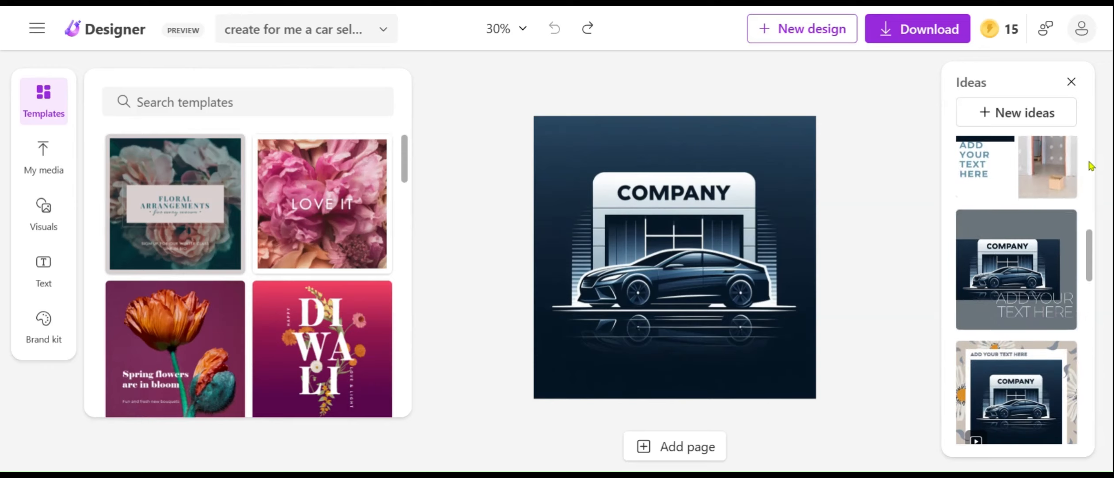
scroll(1090, 165, "up", 3)
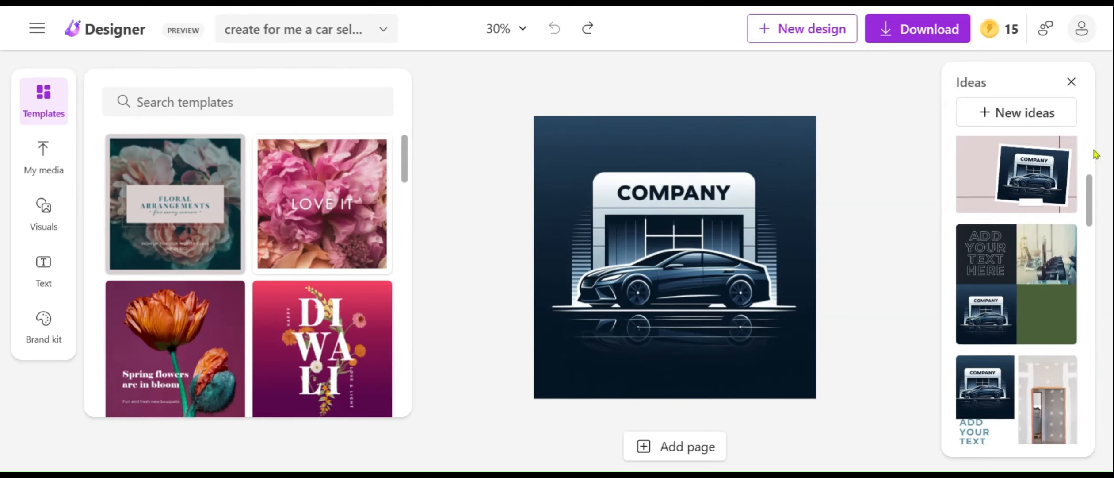
scroll(1095, 154, "up", 3)
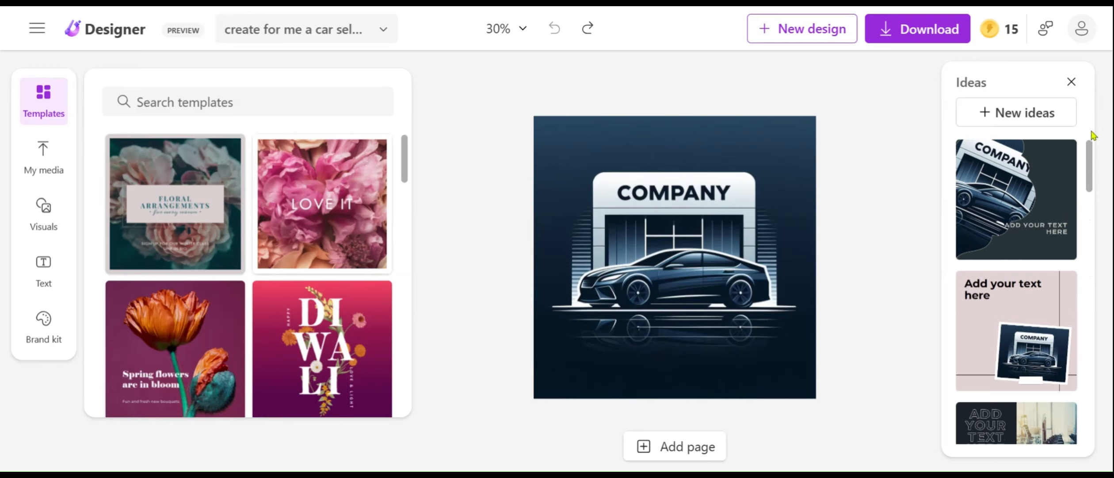
scroll(1091, 229, "down", 2)
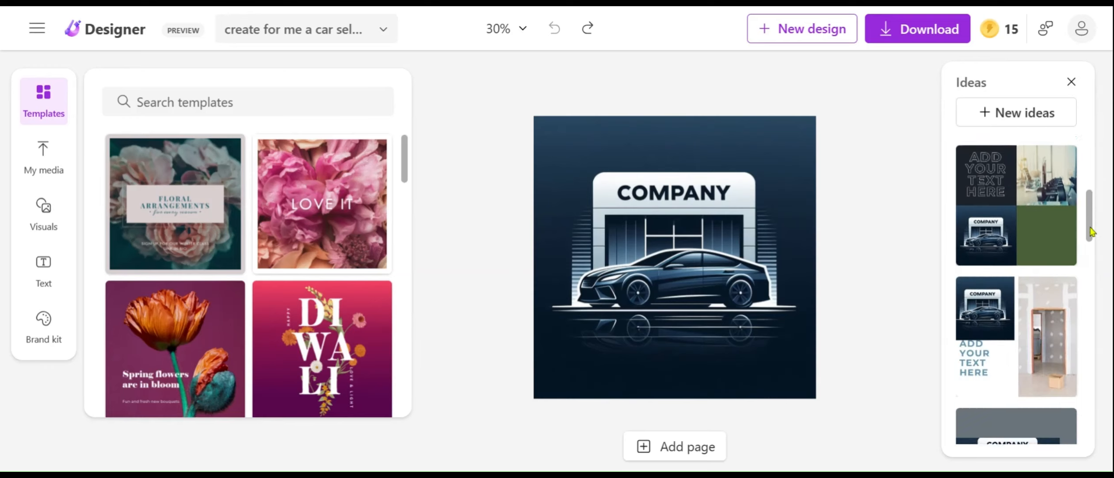
scroll(1091, 278, "down", 2)
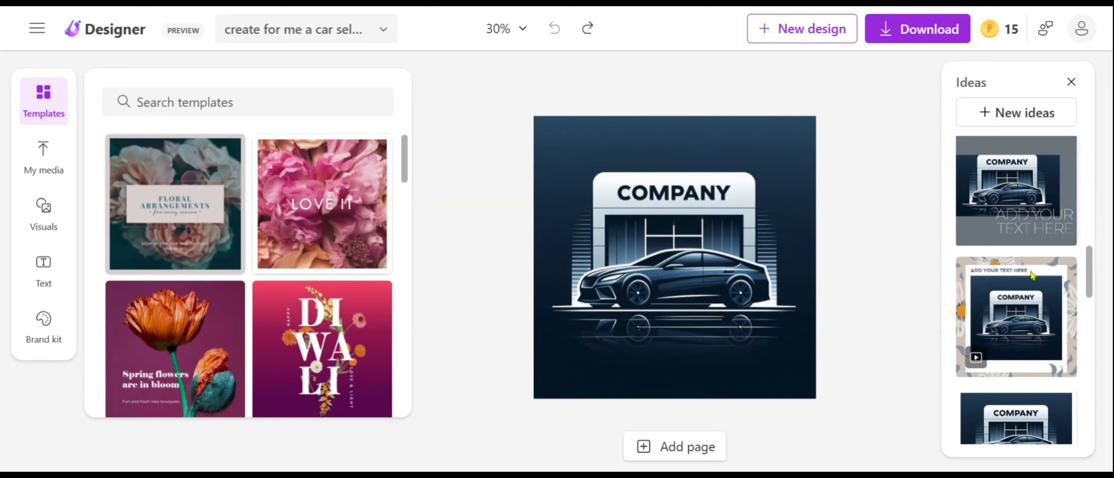
scroll(1086, 316, "down", 5)
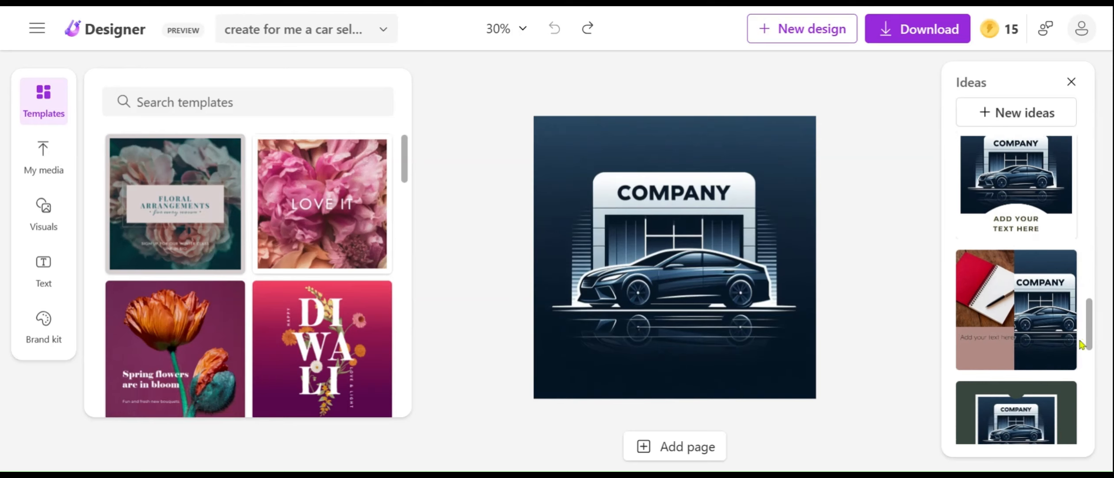
left_click(1090, 387)
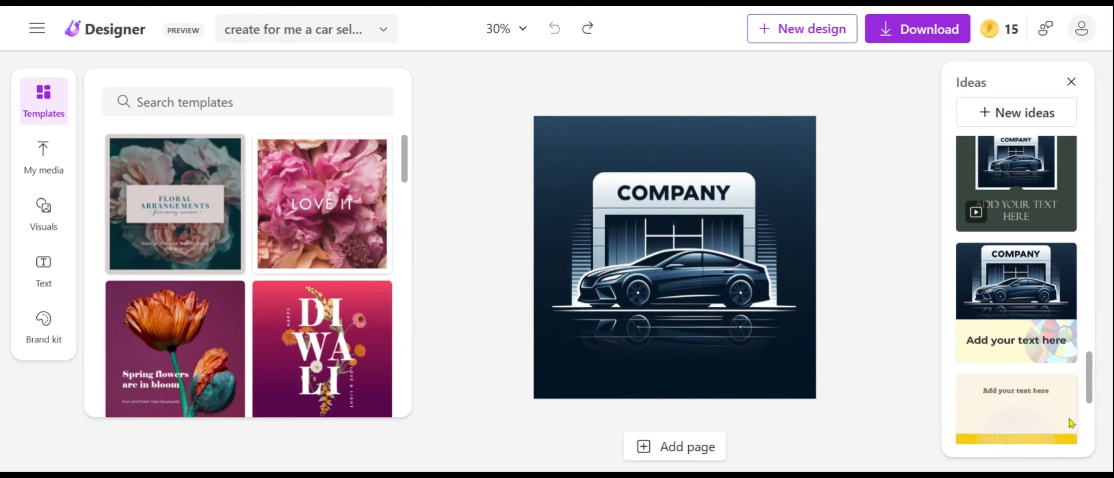
scroll(1084, 238, "down", 4)
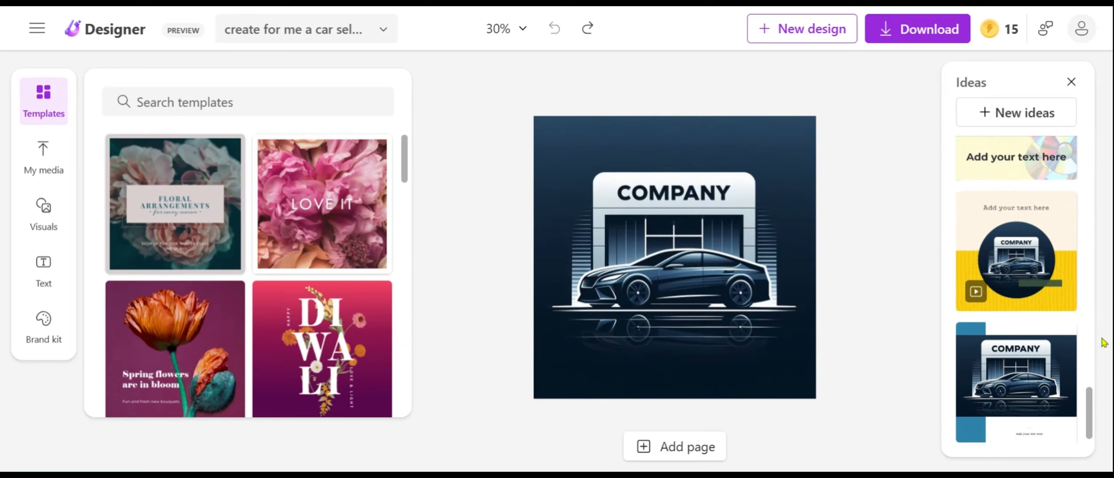
left_click(1091, 300)
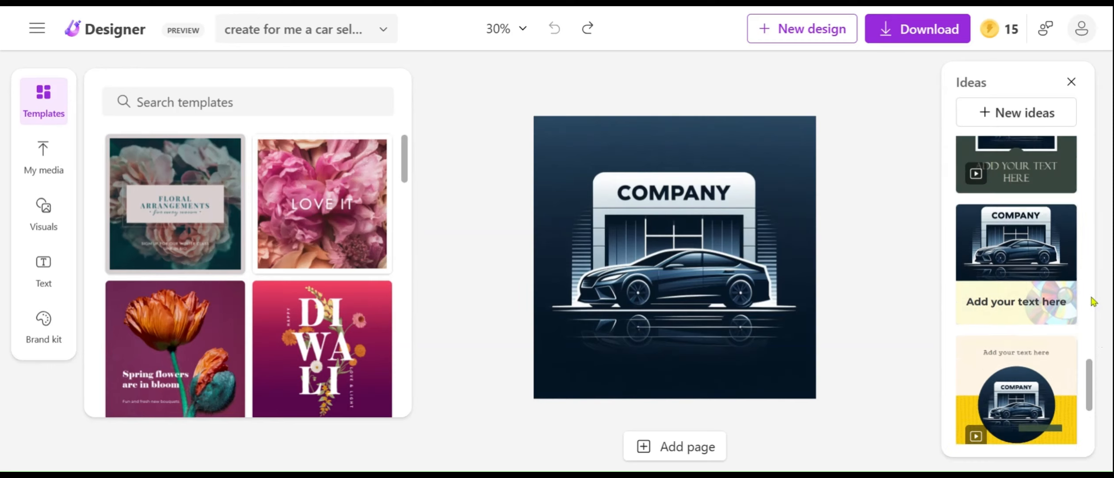
left_click(1090, 246)
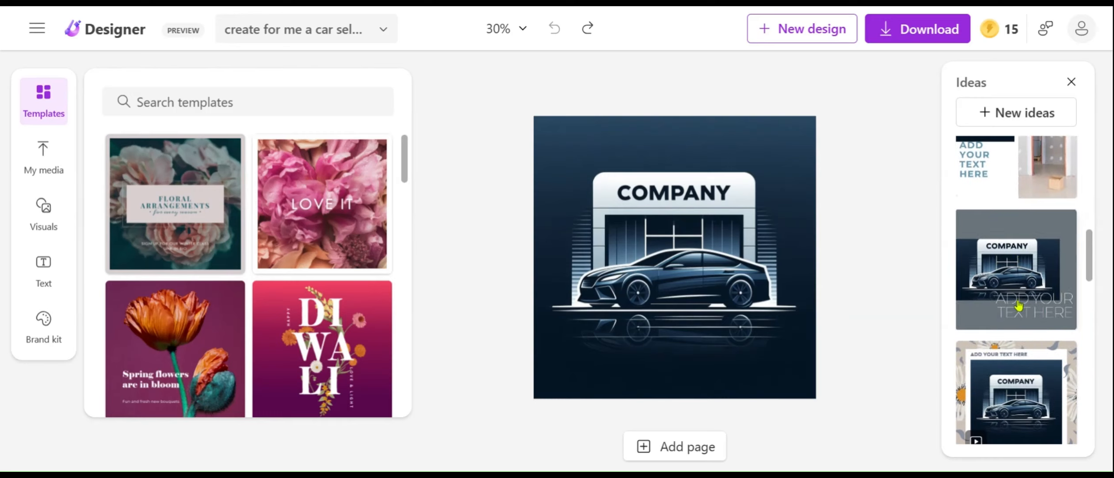
Apply the grey design idea with the logo image offset on the canvas and replace its placeholder text with "KK CAR DEALERS".
left_click(997, 265)
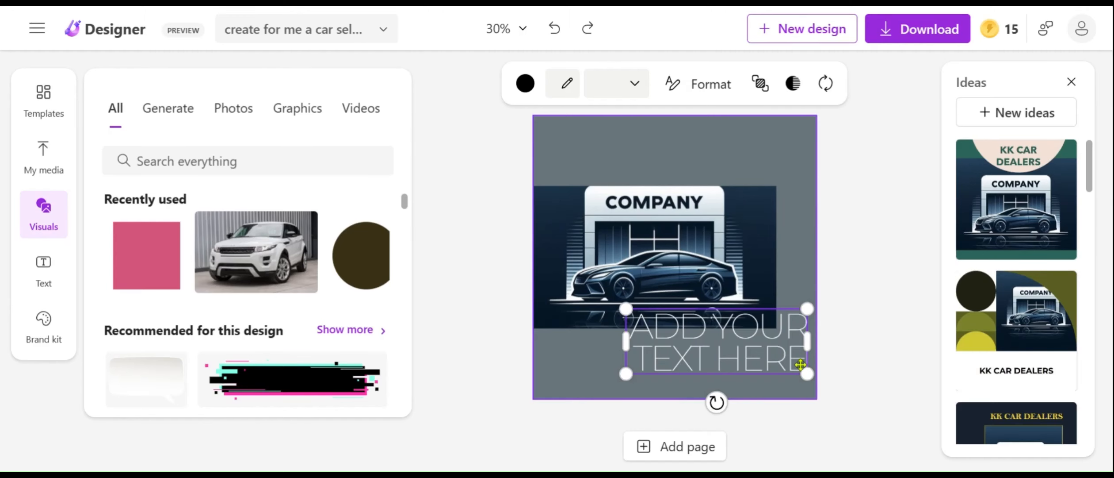
left_click(801, 365)
key("BackSpace")
key("BackSpace")
key("BackSpace")
key("BackSpace")
key("BackSpace")
key("BackSpace")
key("BackSpace")
key("BackSpace")
key("BackSpace")
key("BackSpace")
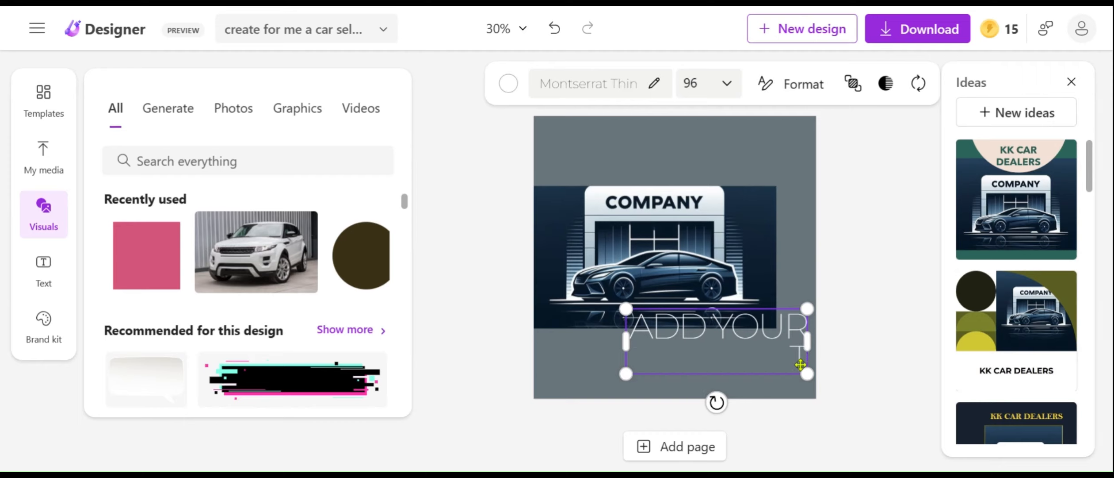
key("BackSpace")
key("BackSpace")
key("BackSpace")
key("BackSpace")
key("BackSpace")
key("BackSpace")
key("BackSpace")
key("BackSpace")
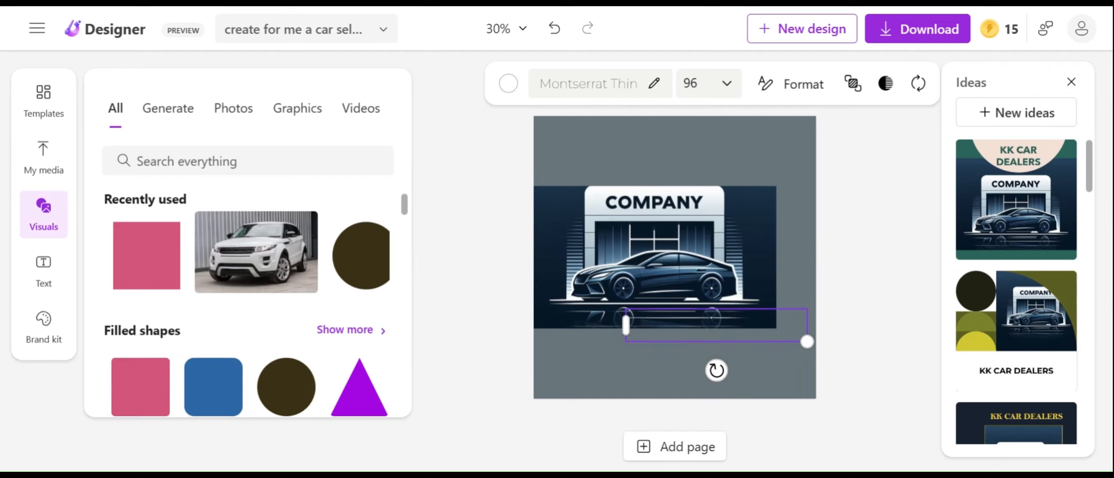
type("KK")
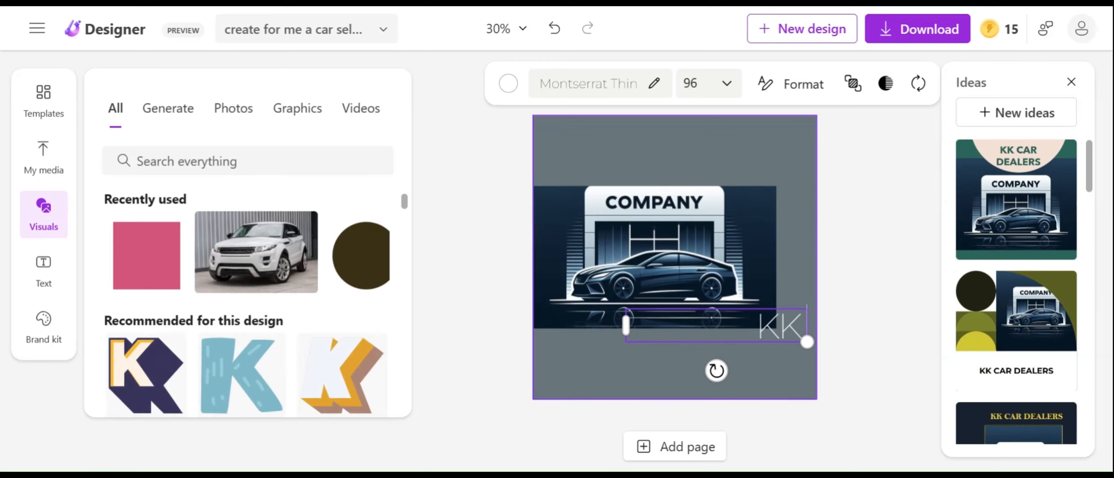
type(" CAR")
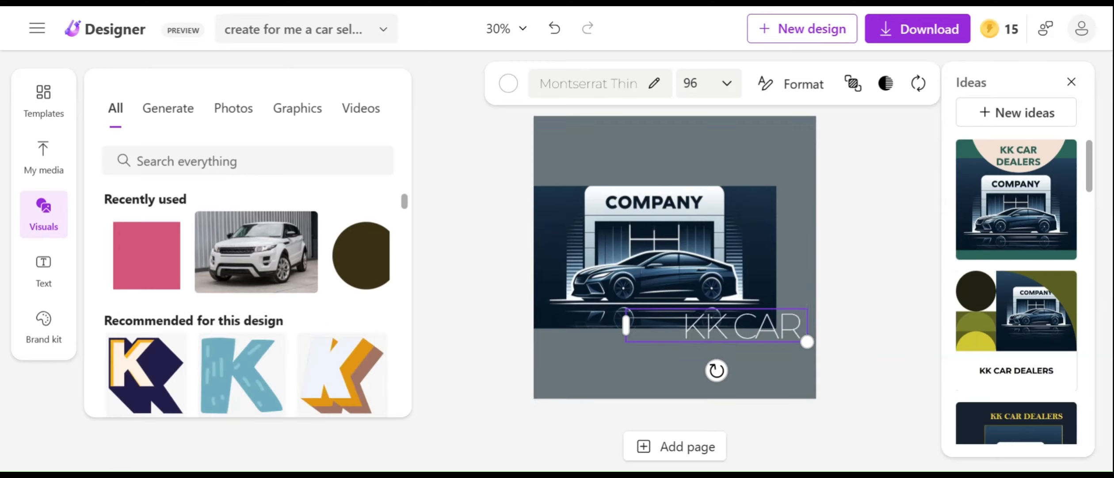
type(" DEALERS")
left_click(618, 313)
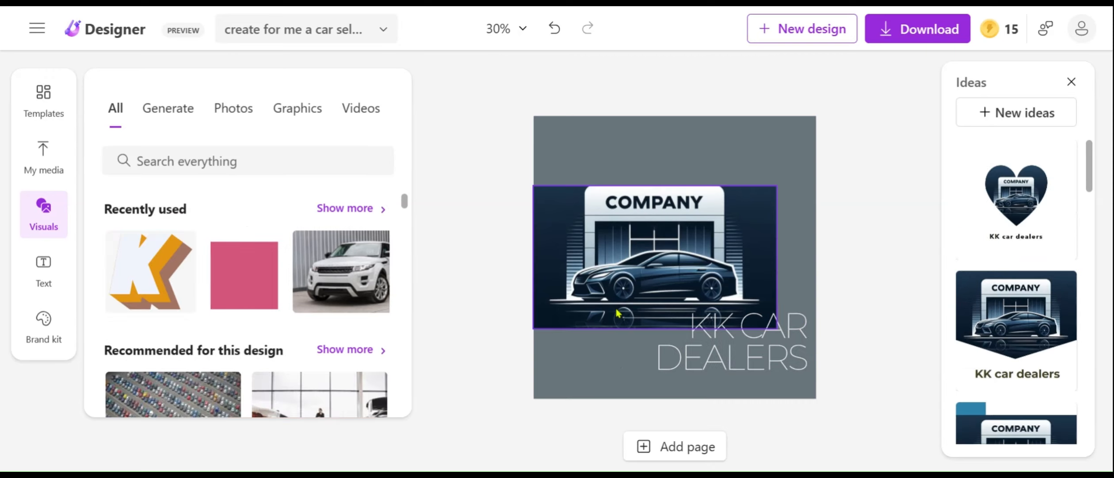
left_click(520, 97)
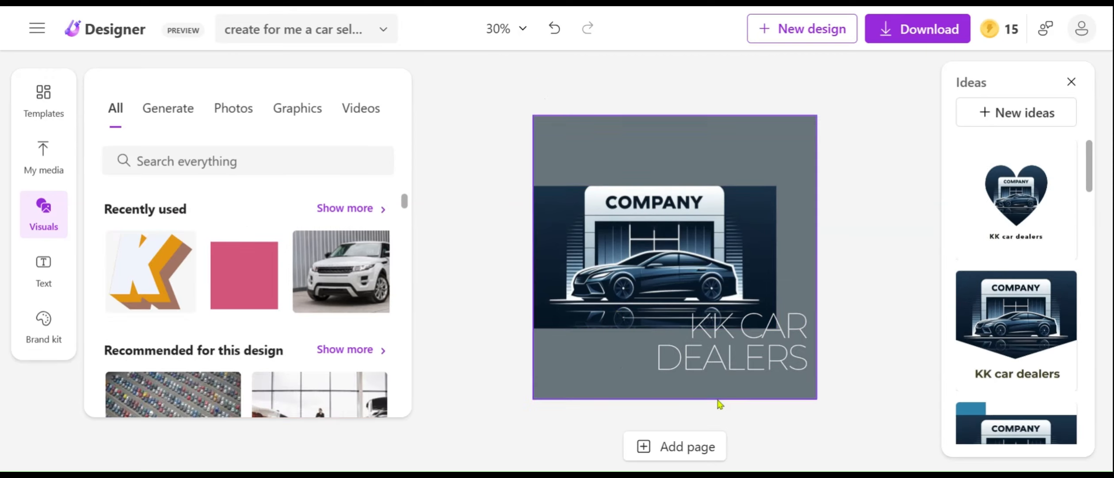
Move the "KK CAR DEALERS" text slightly down so it sits just below the logo image.
left_click(728, 349)
left_click_drag(726, 355, 728, 368)
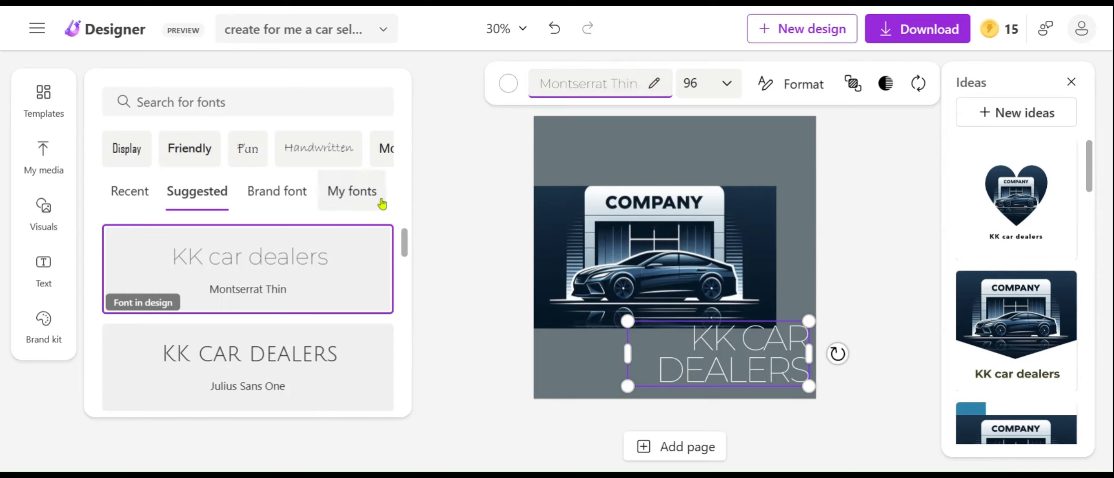
left_click(391, 156)
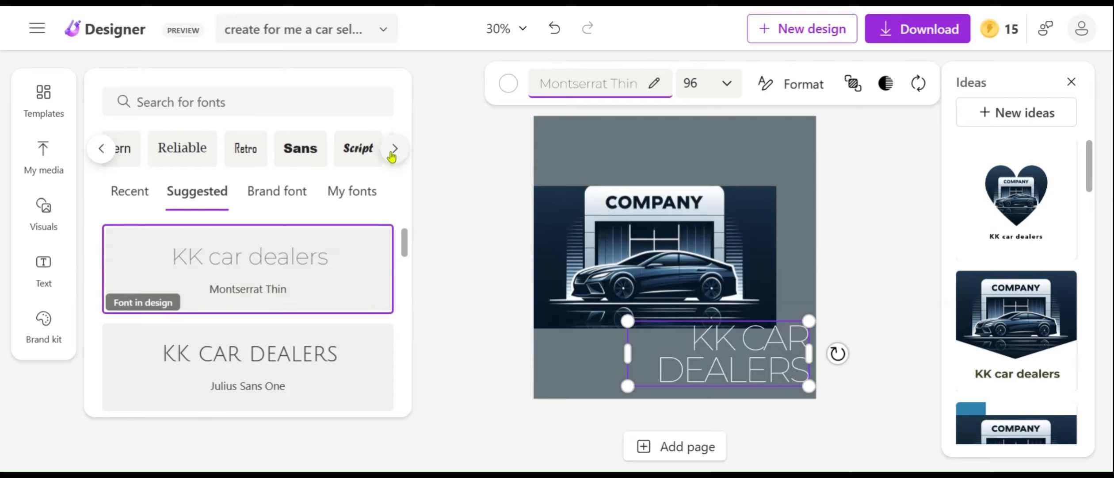
left_click(311, 159)
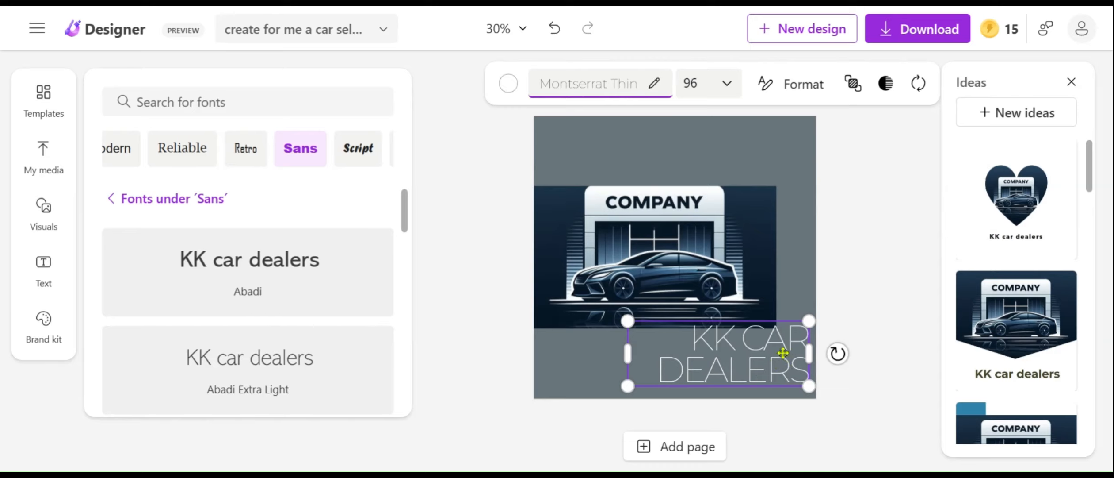
mouse_move(809, 353)
left_mouse_down()
mouse_move(778, 370)
mouse_move(814, 367)
left_mouse_up()
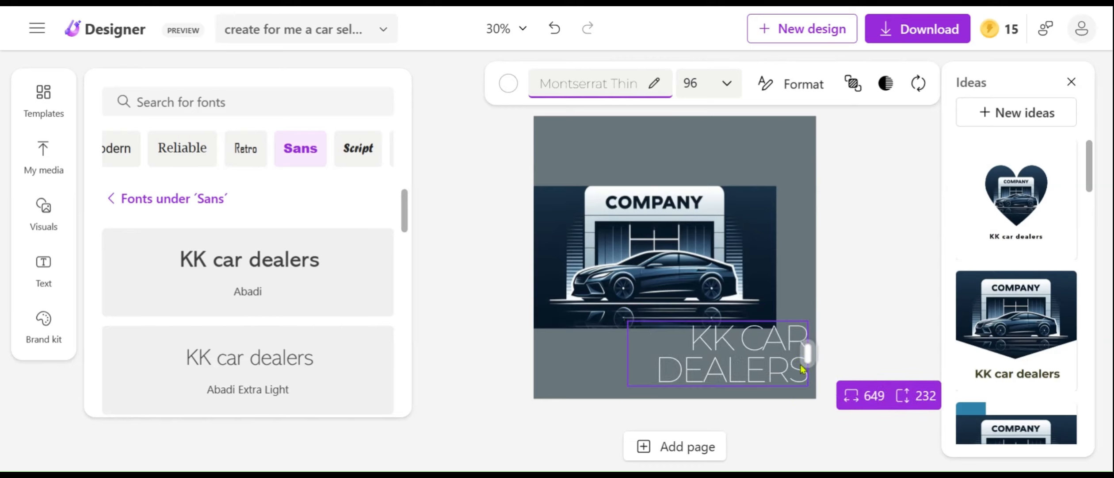
key("Escape")
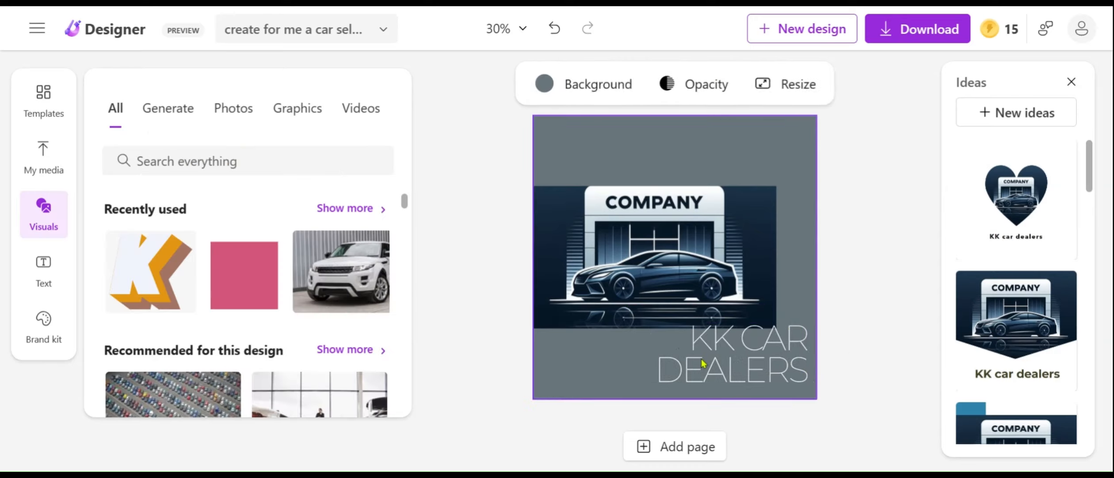
left_click(692, 350)
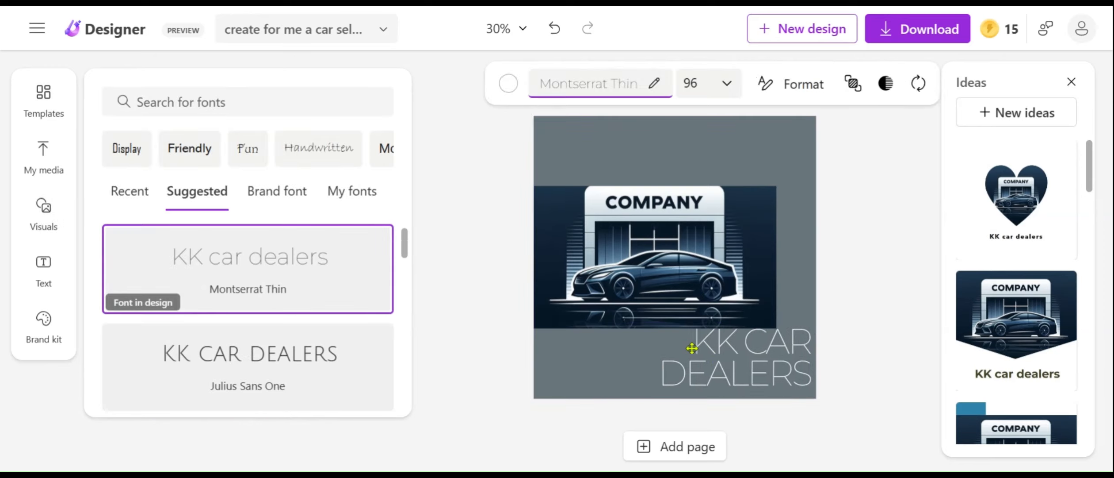
key("Escape")
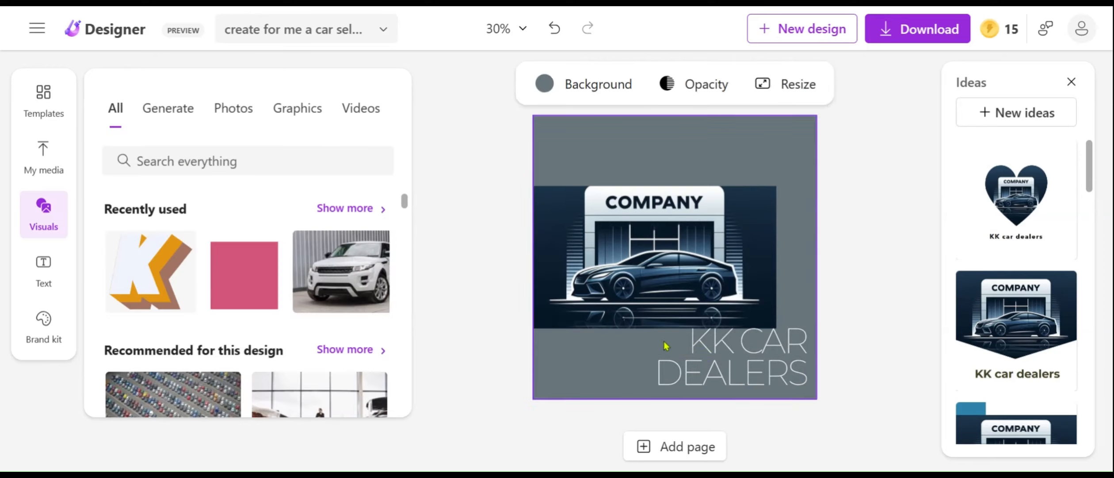
Change the font of the whole "KK CAR DEALERS" text to Abadi from the Sans fonts.
left_click(796, 370)
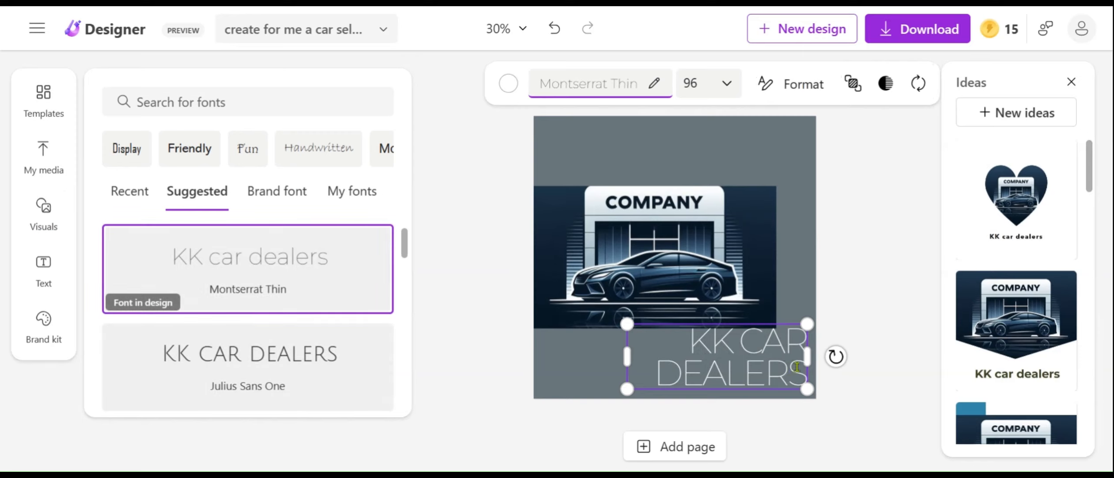
double_click(796, 367)
left_click_drag(751, 360, 718, 337)
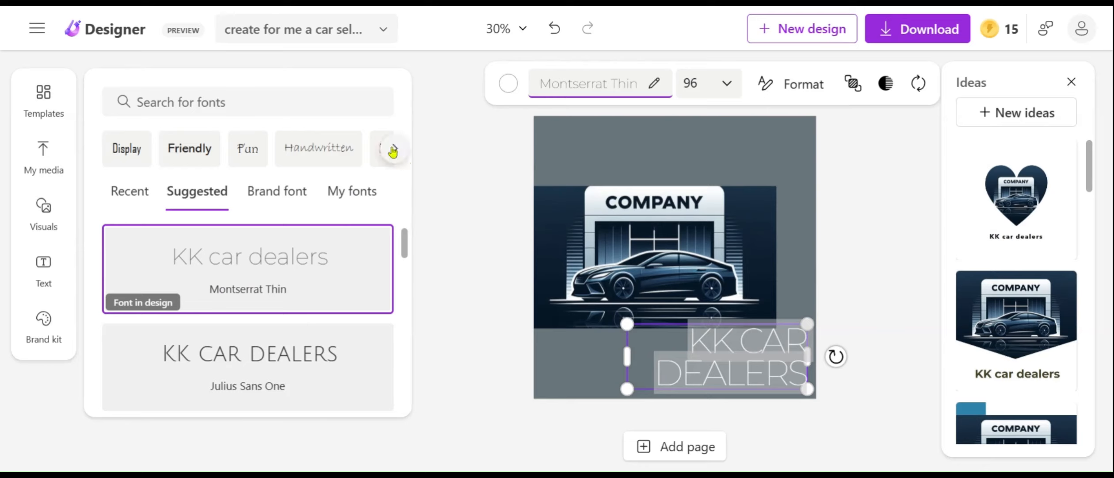
left_click(393, 151)
left_click(311, 149)
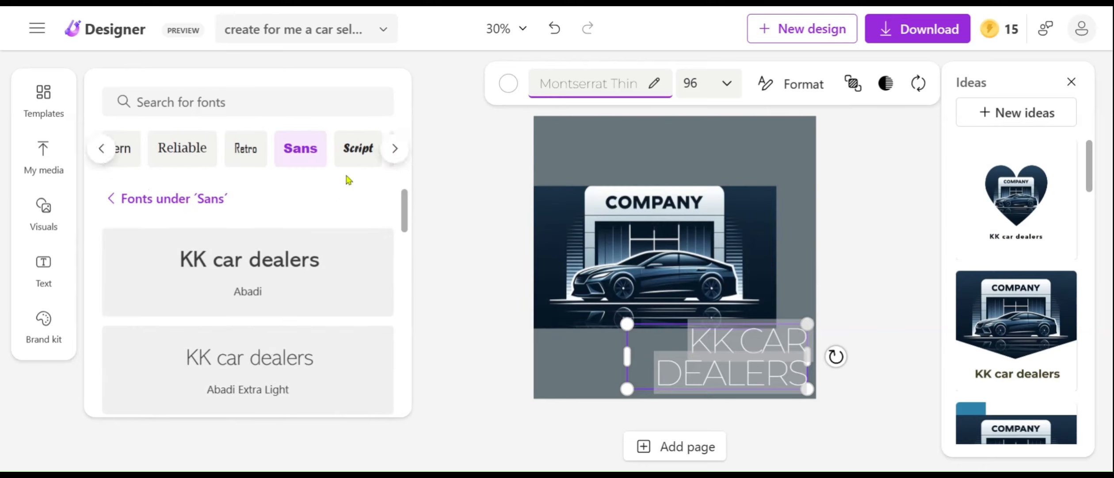
left_click(326, 274)
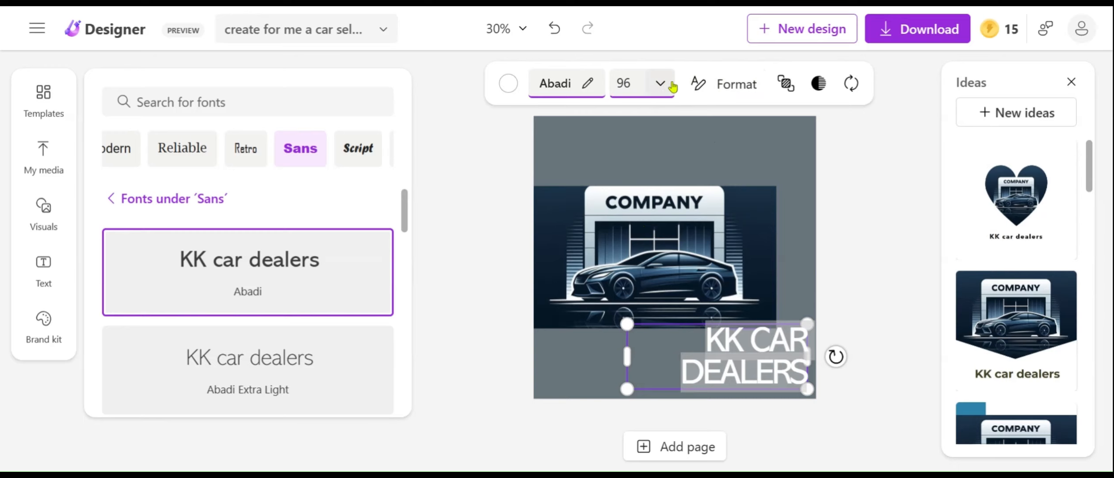
Add the recently used white car photo to the design and position it over the logo image.
left_click(659, 215)
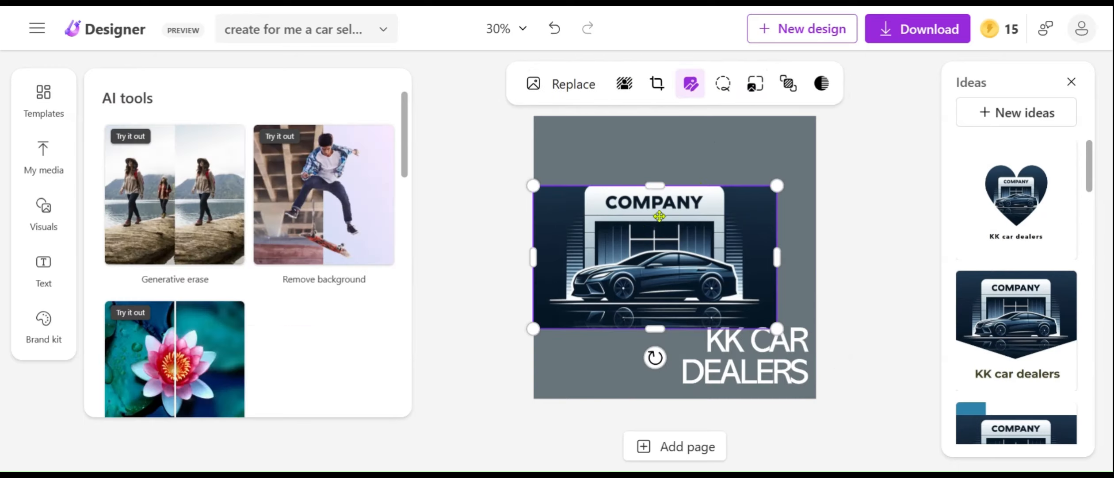
left_click(51, 229)
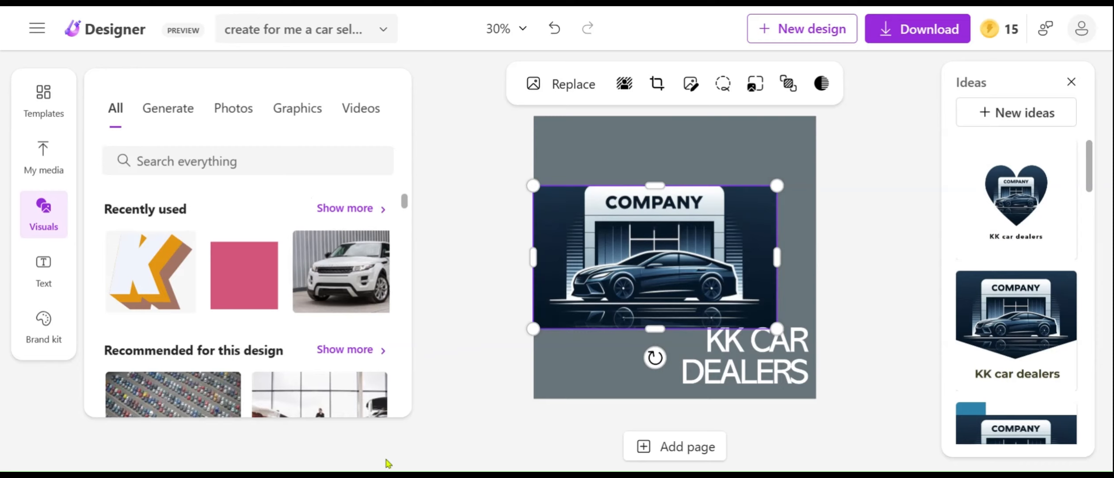
scroll(409, 284, "down", 4)
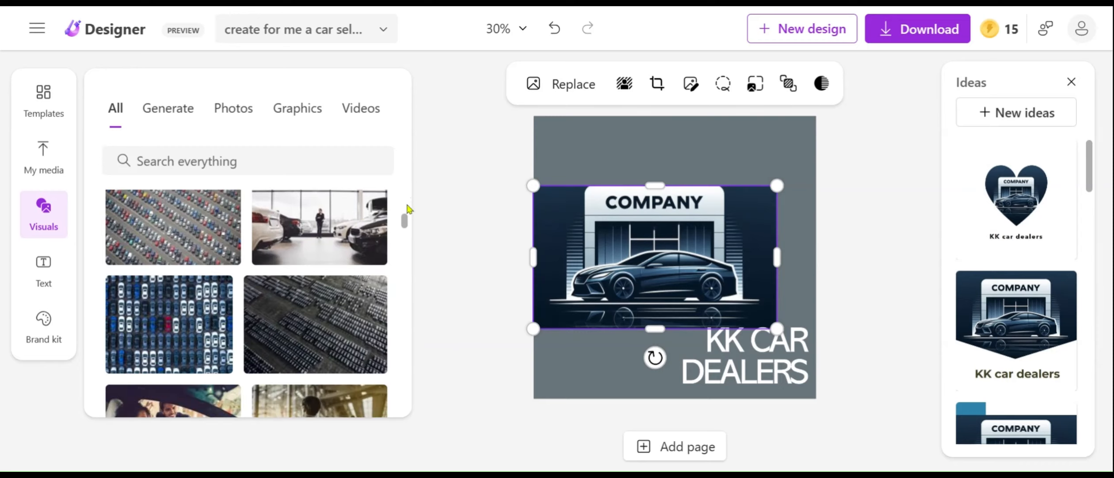
scroll(411, 211, "up", 4)
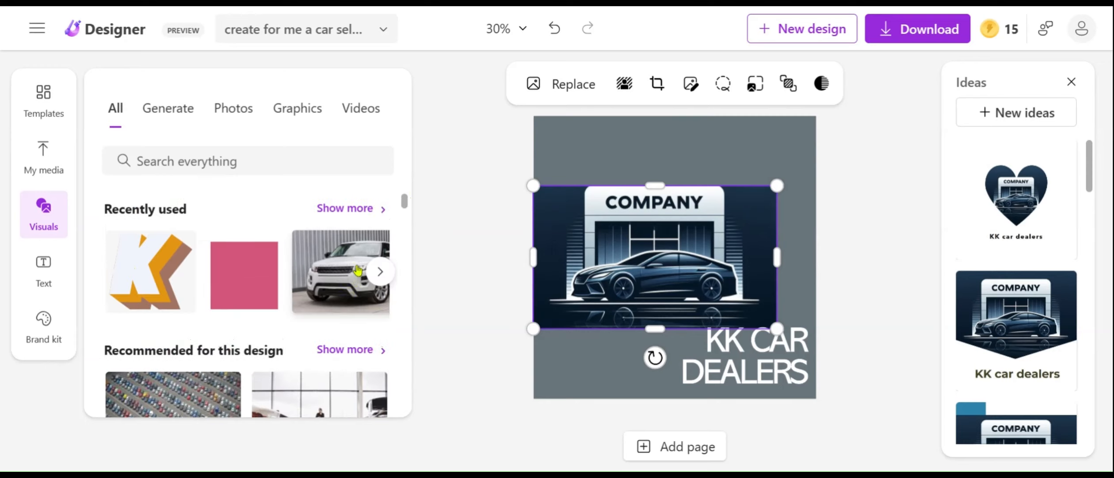
left_click(358, 269)
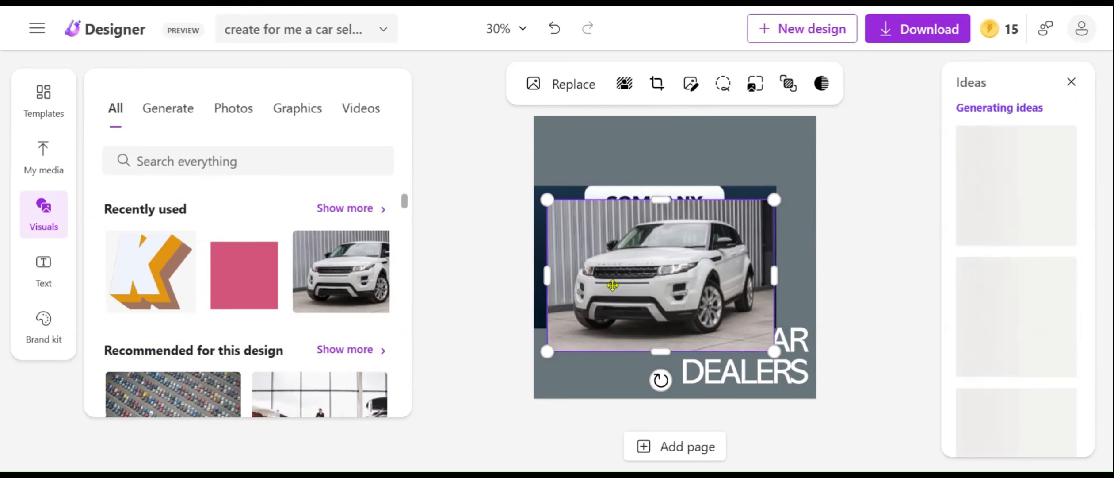
mouse_move(628, 278)
left_mouse_down()
mouse_move(630, 261)
mouse_move(612, 264)
mouse_move(624, 262)
left_mouse_up()
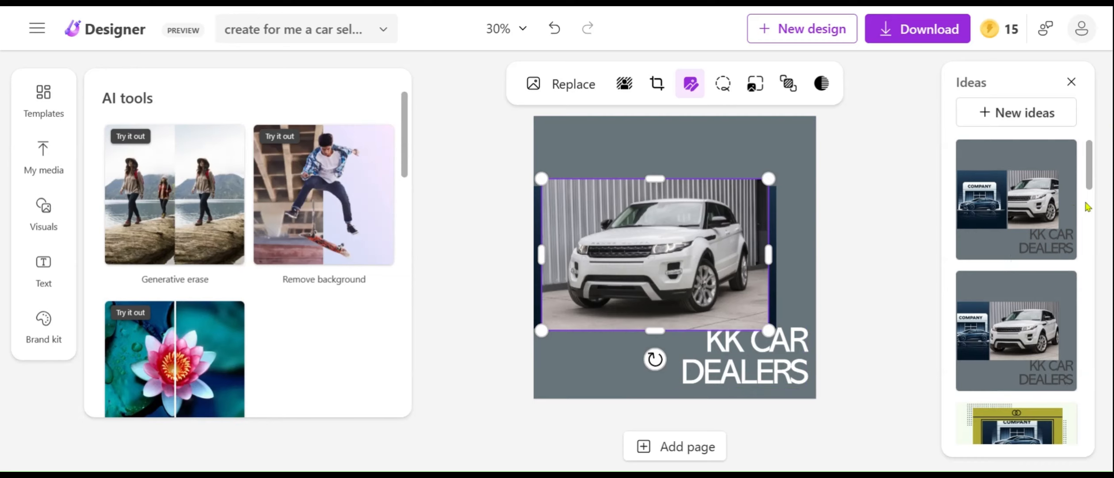
Nudge the white car photo up and to the left, then apply the grey design idea showing it beside a narrow crop of the logo.
scroll(1087, 206, "down", 5)
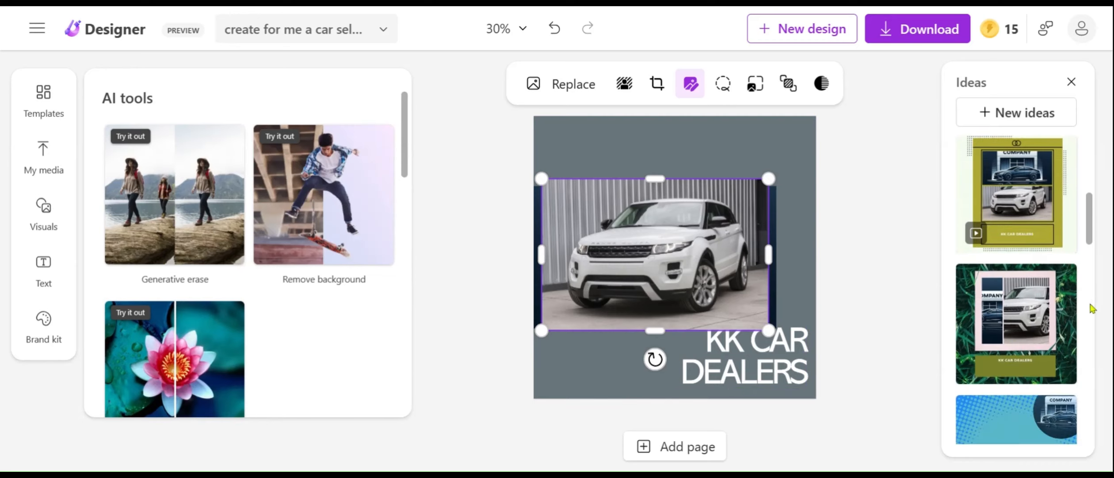
scroll(1092, 308, "down", 5)
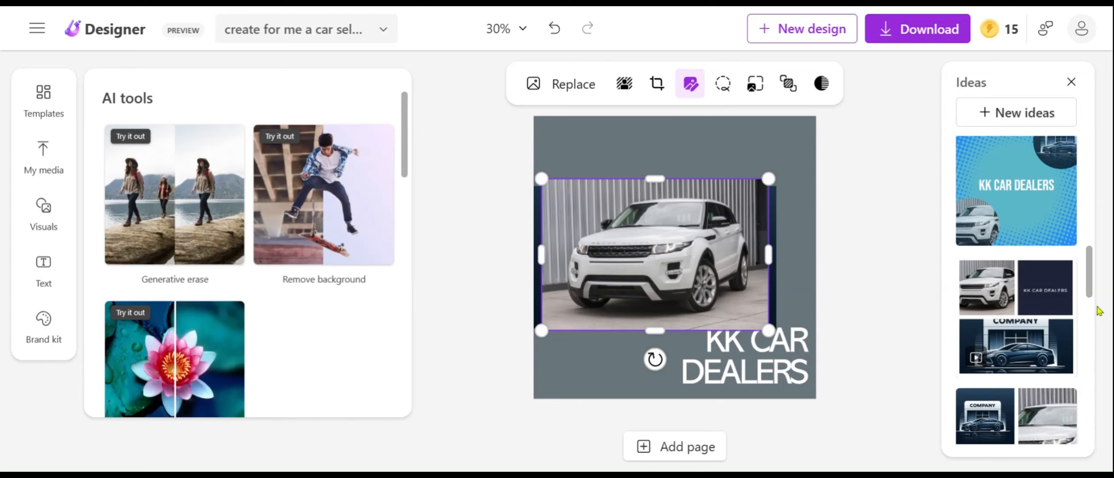
scroll(1091, 314, "down", 5)
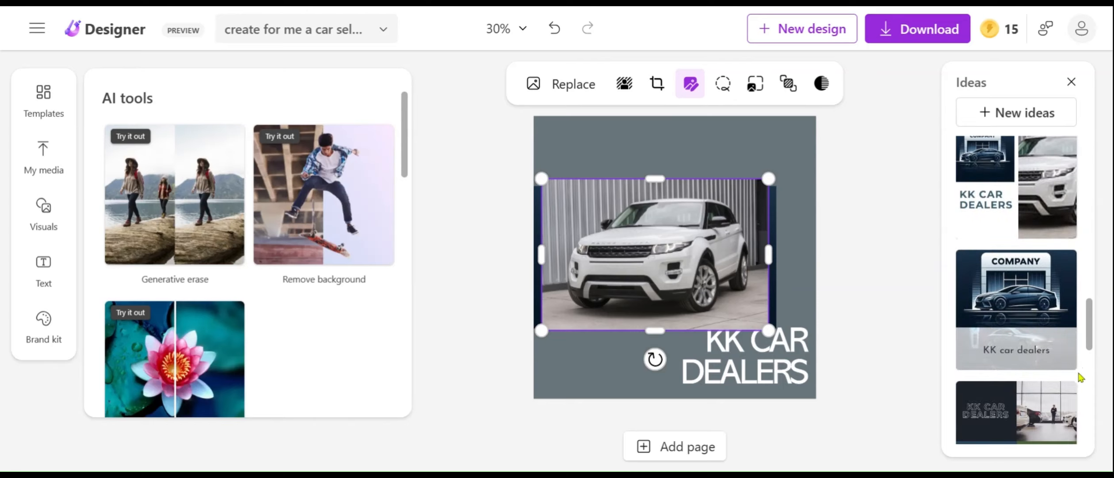
scroll(1090, 394, "down", 5)
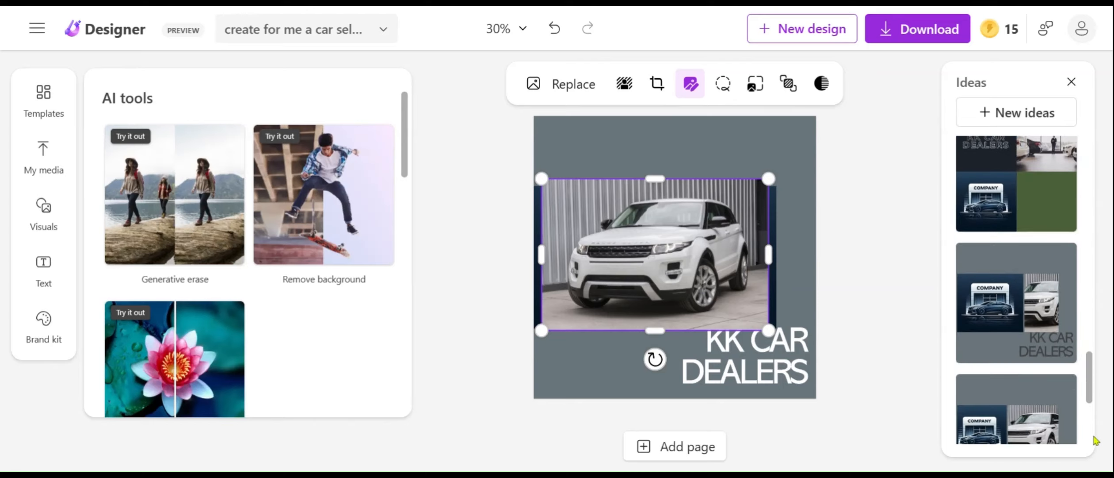
scroll(1096, 422, "down", 3)
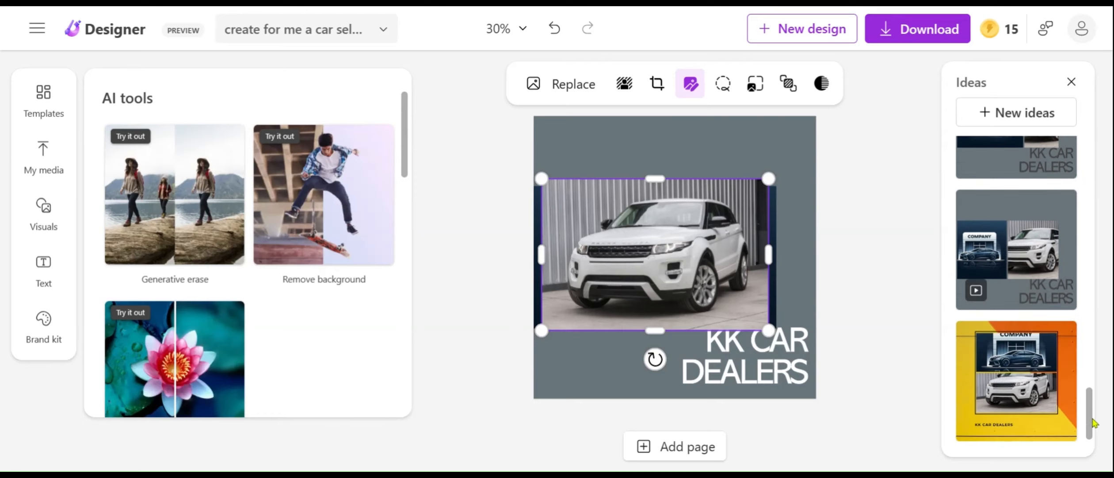
left_click_drag(1094, 438, 1094, 382)
mouse_move(732, 246)
left_mouse_down()
mouse_move(711, 224)
mouse_move(716, 235)
left_mouse_up()
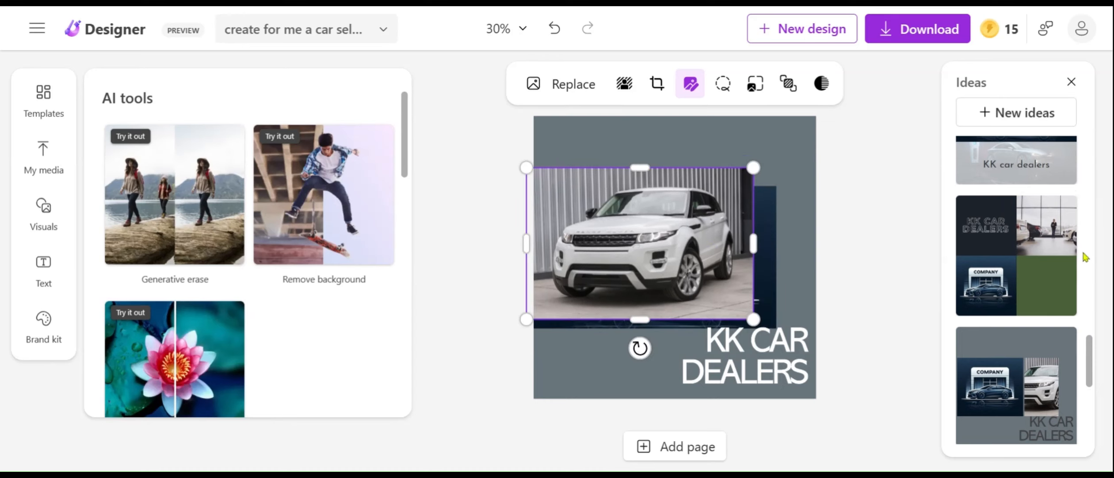
scroll(1088, 264, "up", 5)
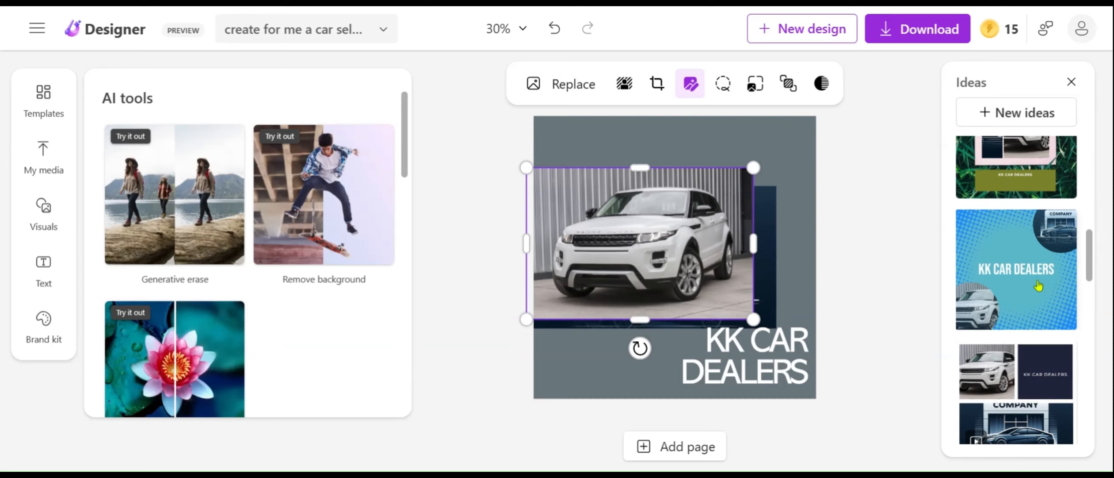
scroll(1087, 201, "up", 5)
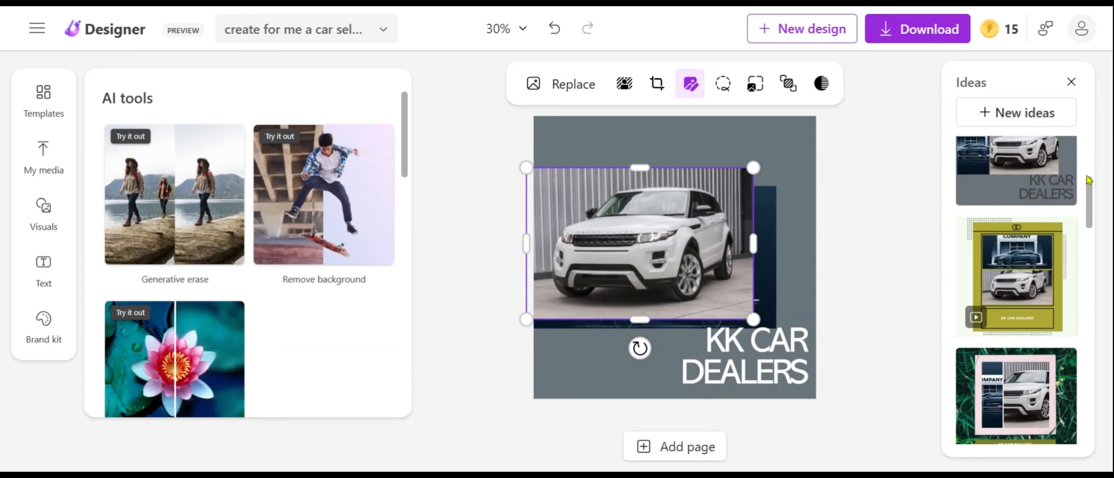
scroll(1089, 158, "up", 4)
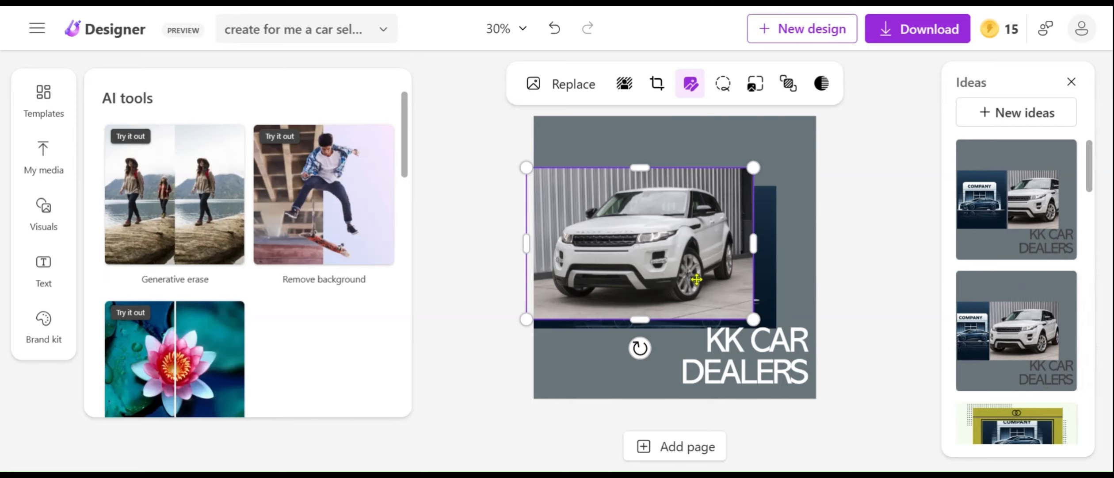
left_click(1006, 351)
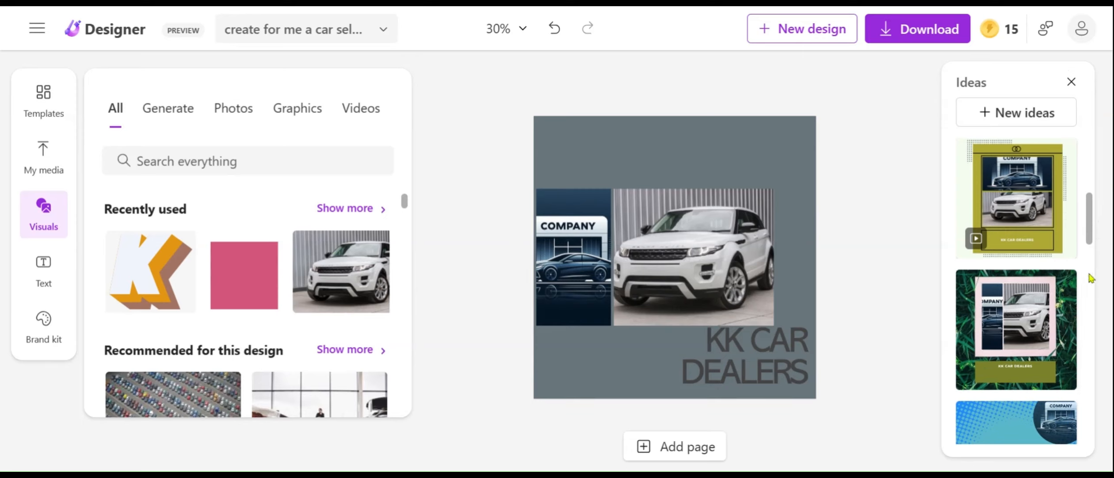
scroll(1092, 262, "down", 5)
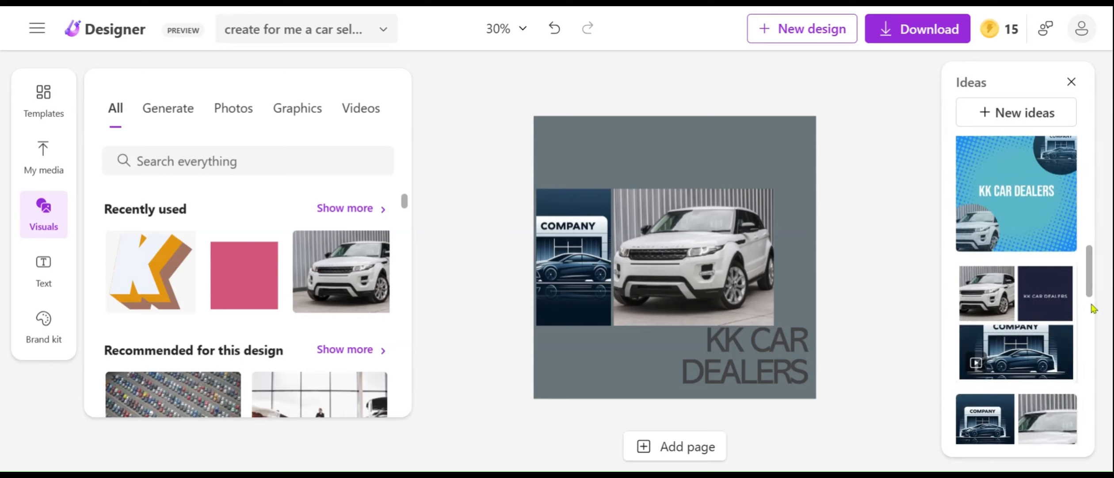
Look through the generated design ideas that combine the logo, the white car photo and the "KK CAR DEALERS" text.
scroll(1092, 348, "down", 5)
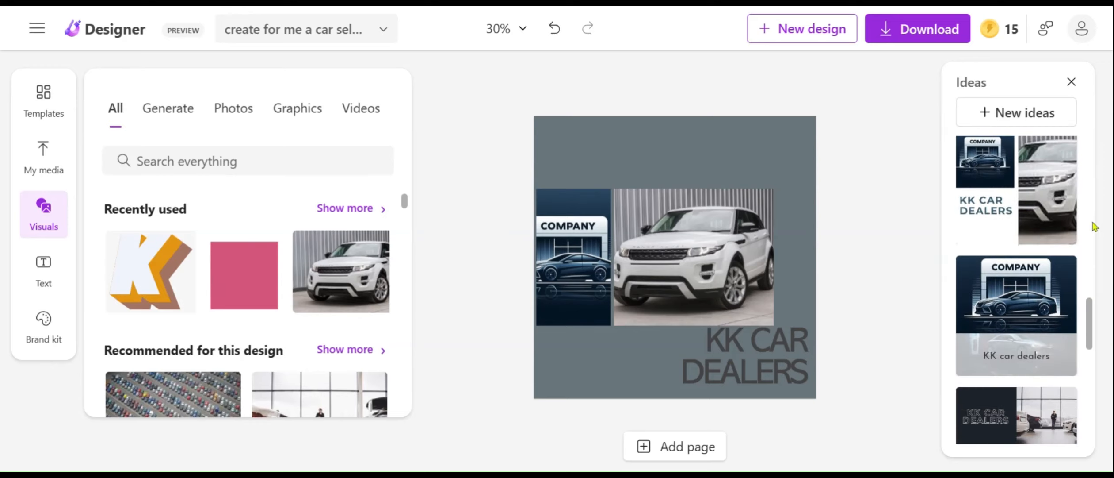
scroll(1100, 286, "up", 5)
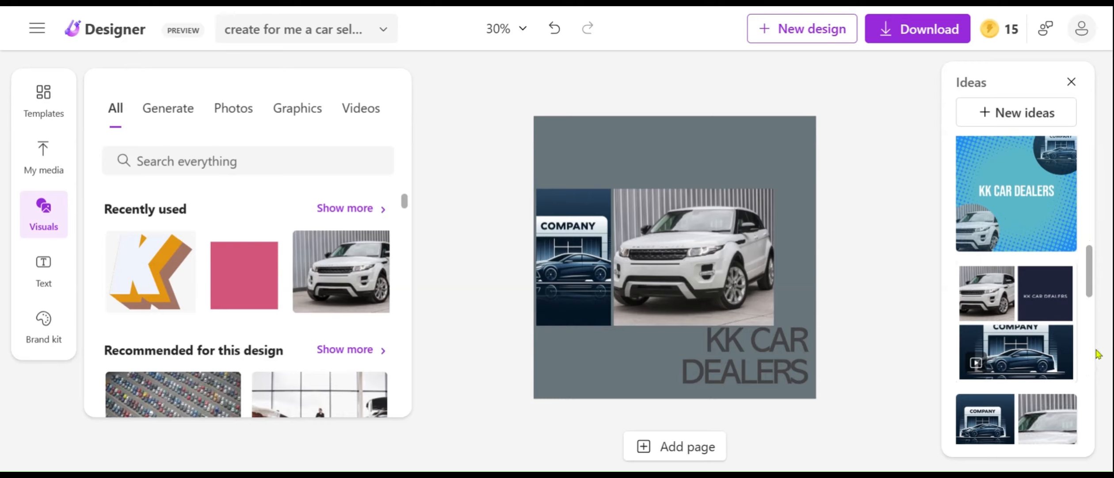
scroll(1098, 354, "down", 5)
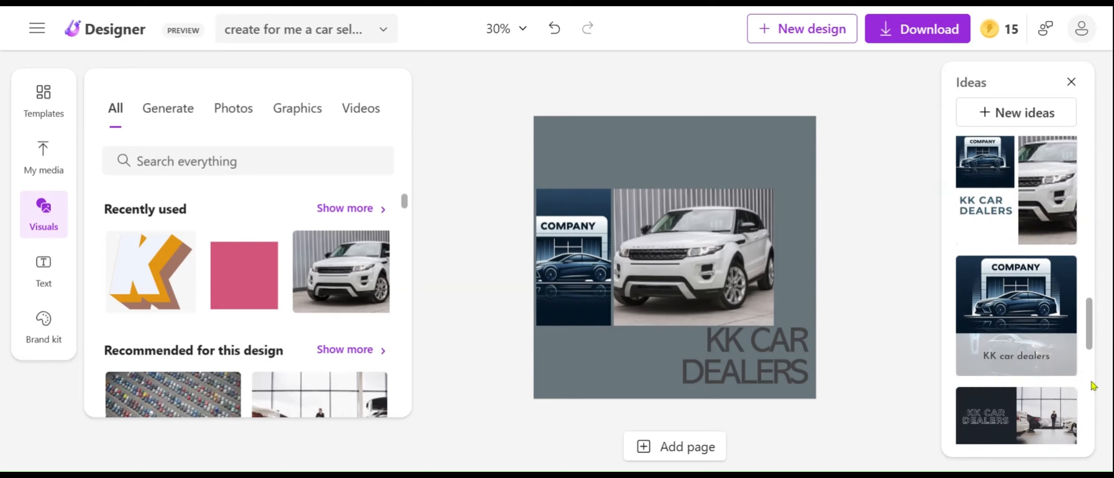
scroll(1093, 380, "down", 5)
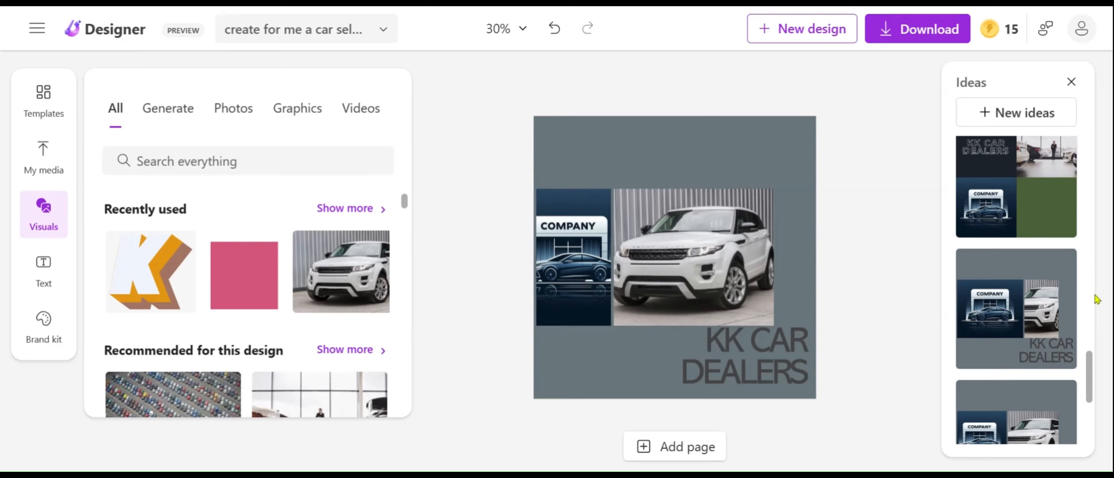
scroll(1096, 286, "up", 3)
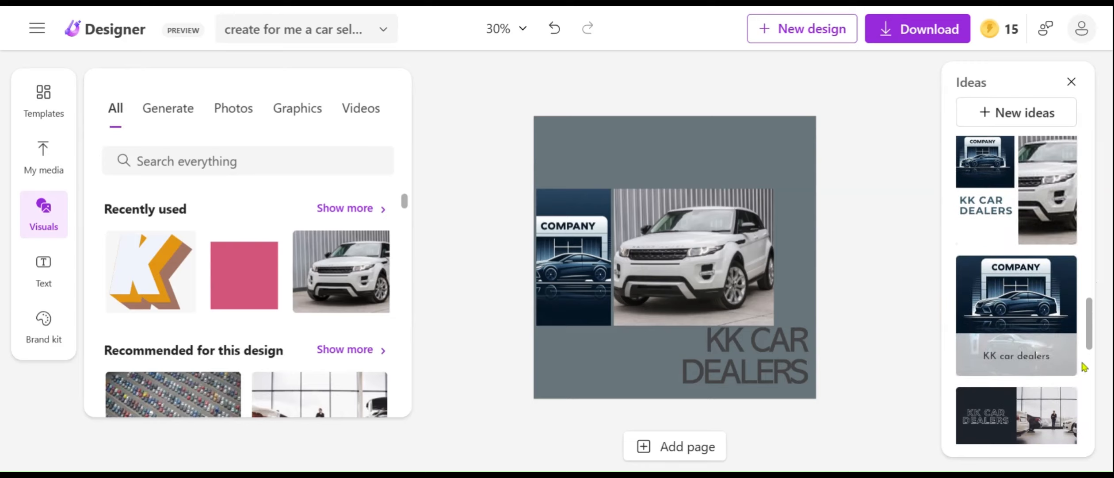
scroll(1088, 362, "down", 5)
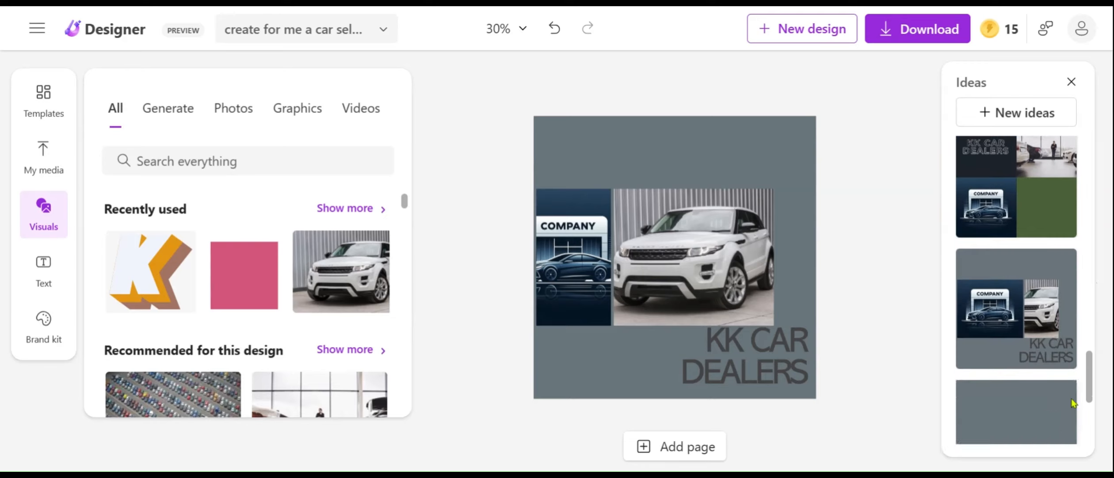
scroll(1088, 416, "down", 2)
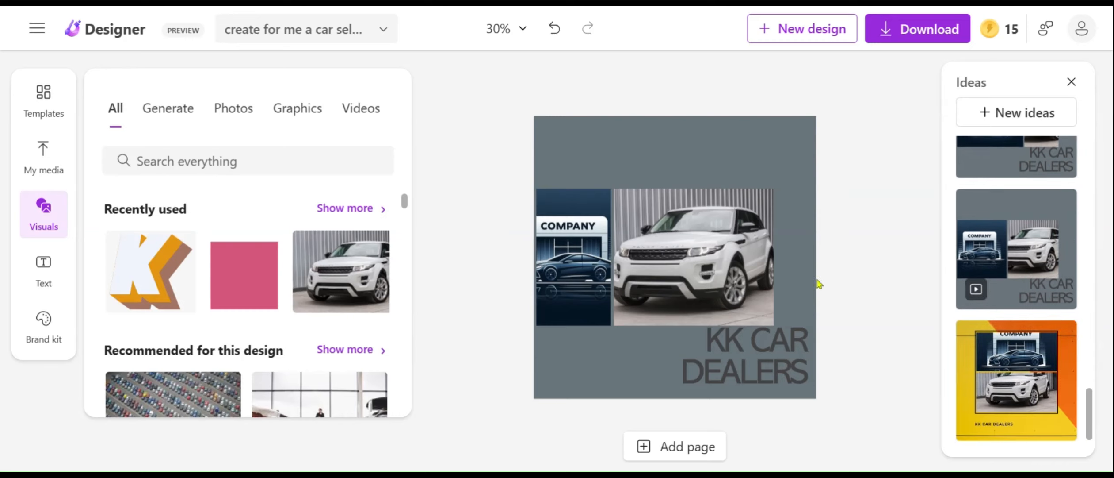
Undo the white car photo's moves and the applied grey design idea to restore the earlier layout with white text.
left_click_drag(718, 247, 739, 236)
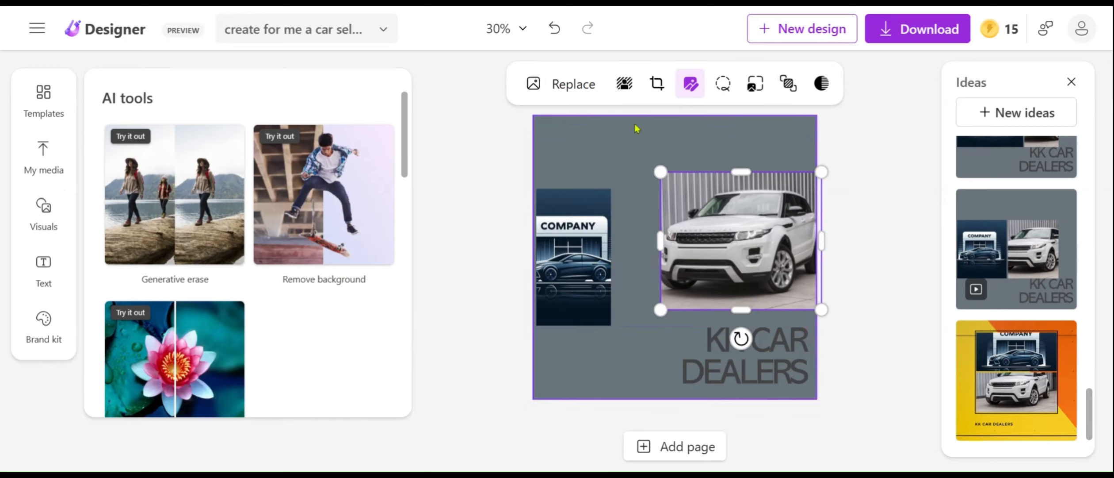
left_click(554, 30)
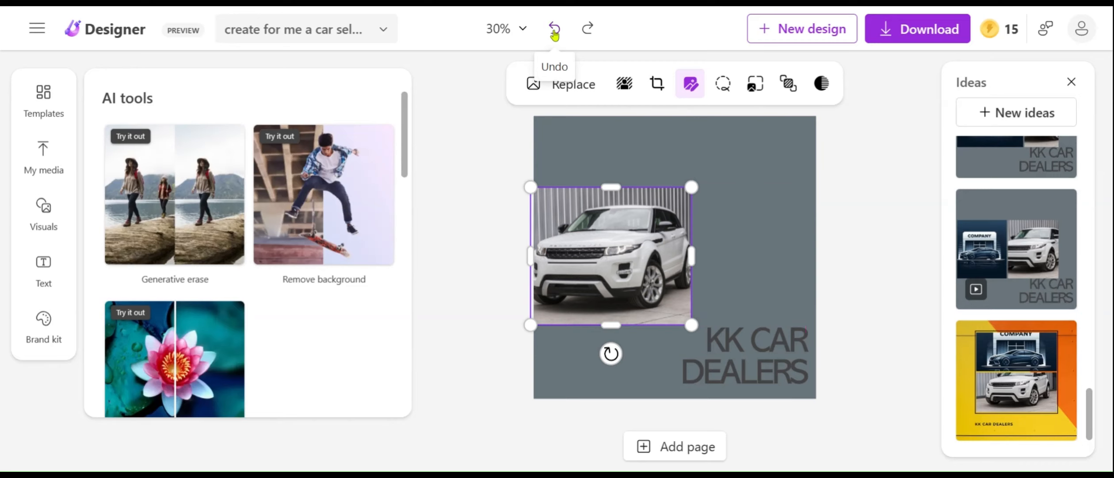
left_click(554, 29)
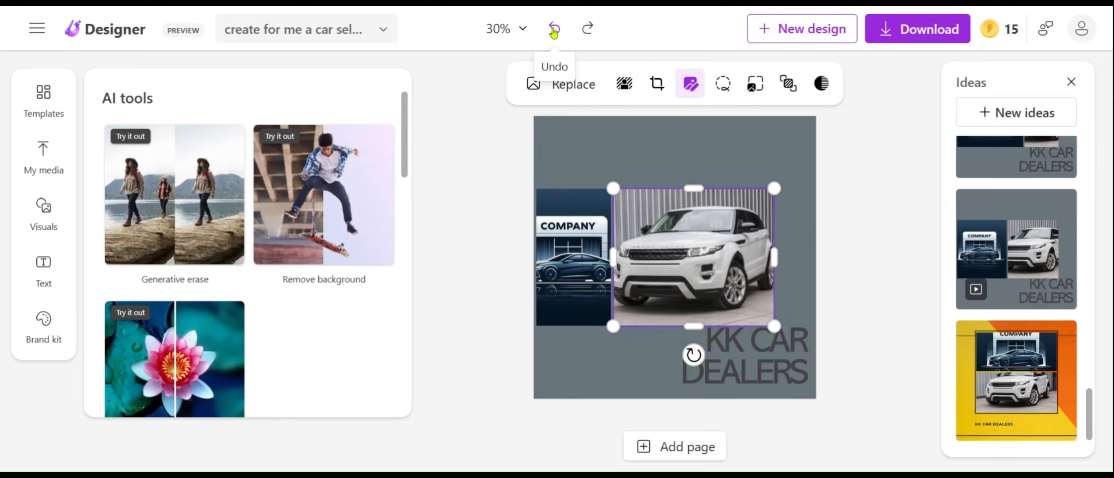
left_click(554, 29)
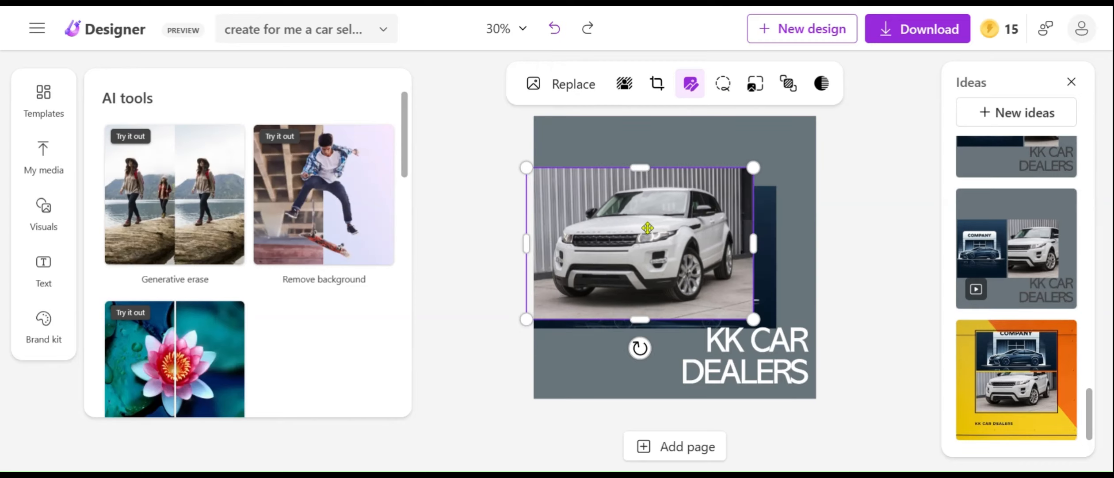
Stack the design with the logo image along its top edge, the "KK CAR DEALERS" text mid-height and the white car photo at its bottom.
left_click_drag(672, 223, 682, 321)
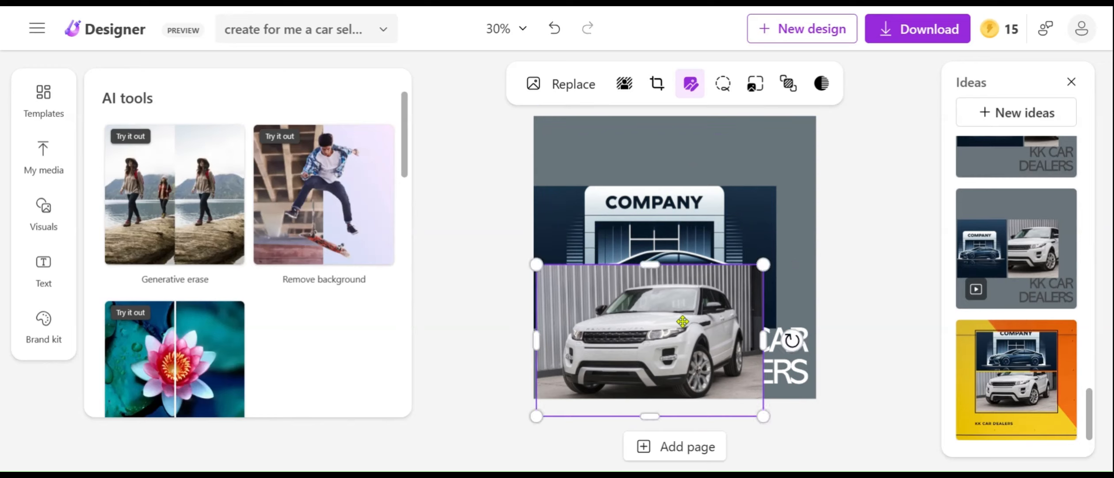
left_click_drag(658, 282, 667, 321)
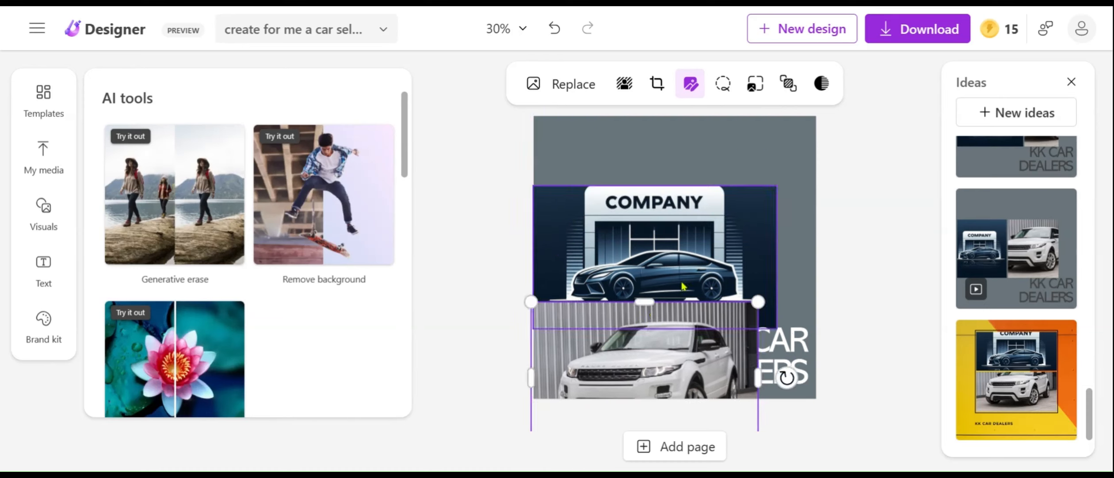
left_click_drag(685, 185, 692, 173)
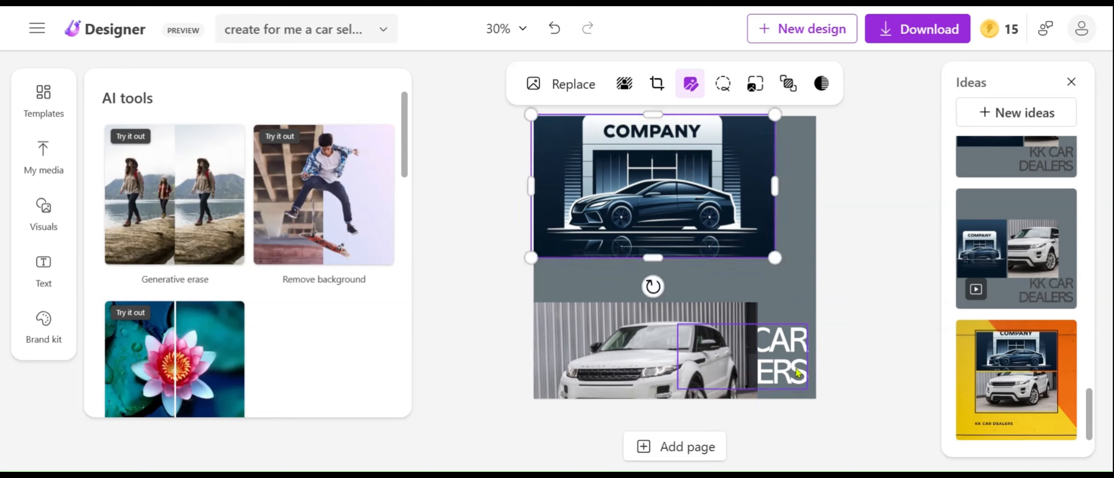
left_click(809, 305)
left_click_drag(808, 305, 776, 275)
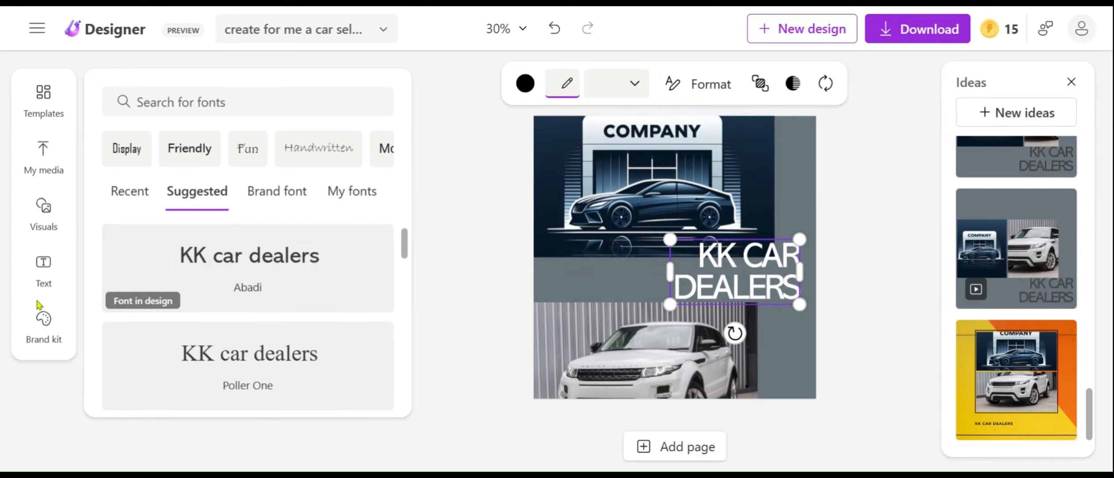
Add the recently used pink square, widen it into a rectangle and place it over the logo's "COMPANY" sign.
left_click(53, 215)
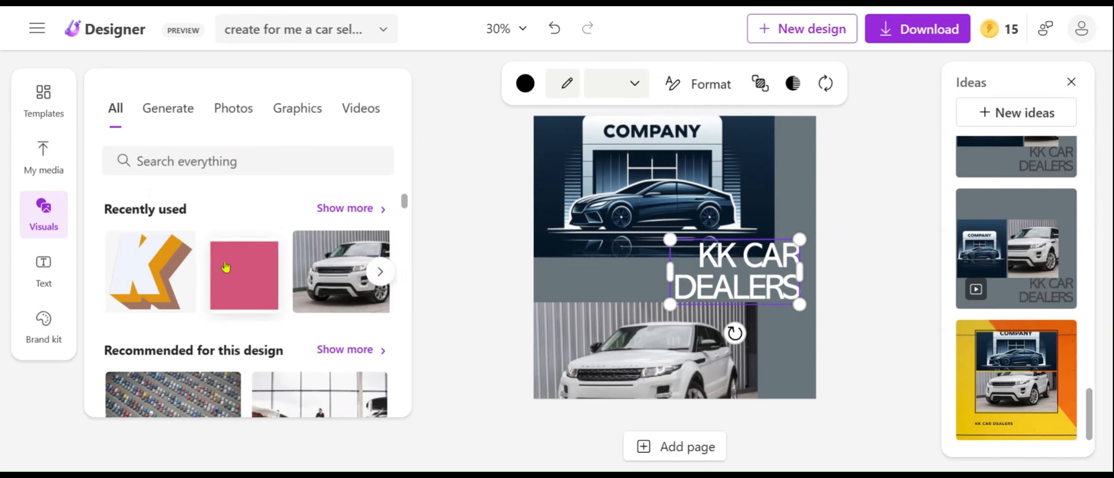
left_click(259, 268)
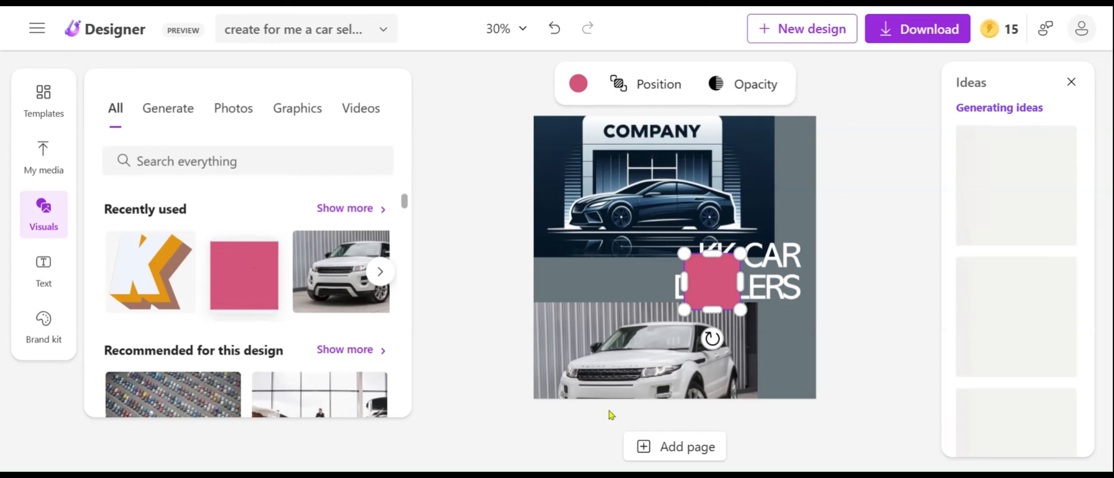
left_click_drag(694, 269, 727, 132)
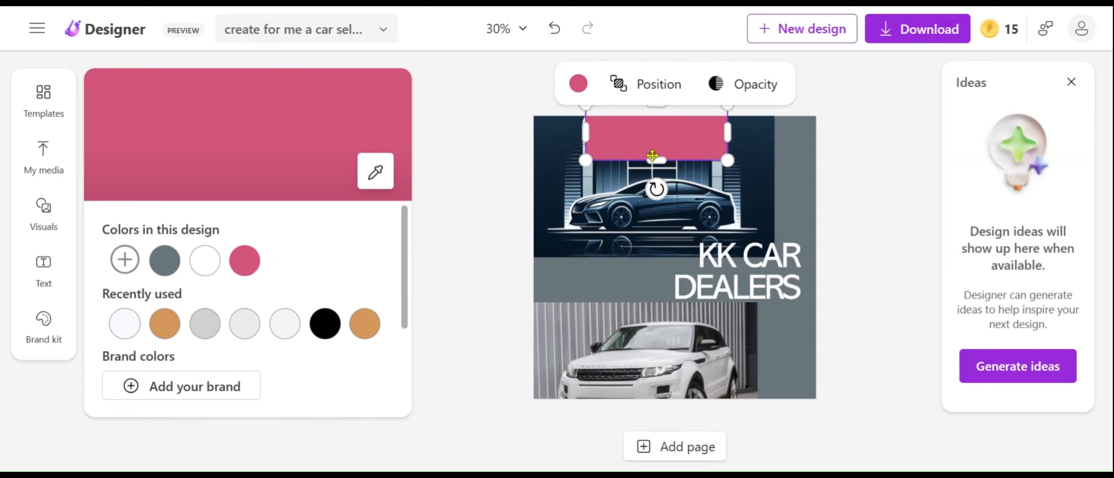
Recolor the pink rectangle over the "COMPANY" sign white, using the white from the design's colors.
left_click(571, 85)
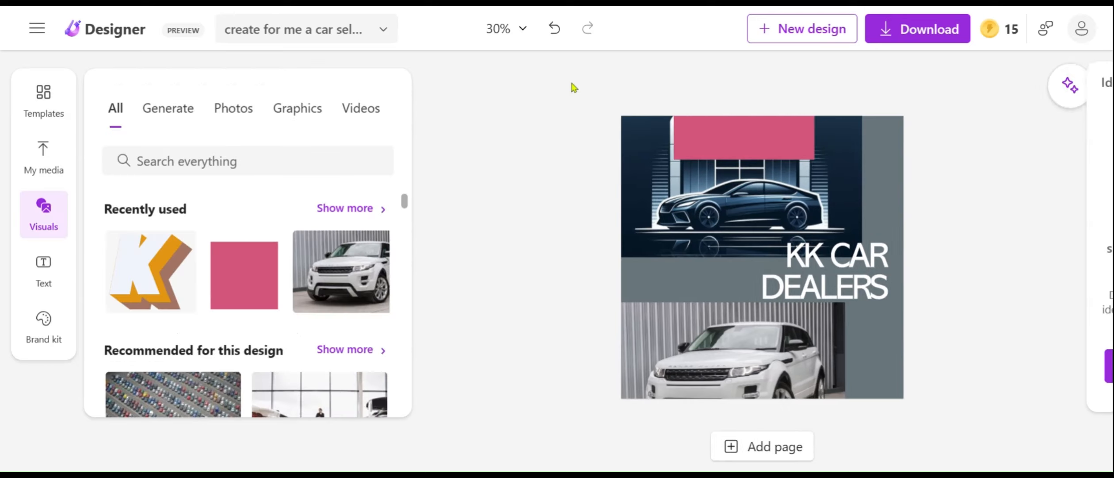
left_click(722, 144)
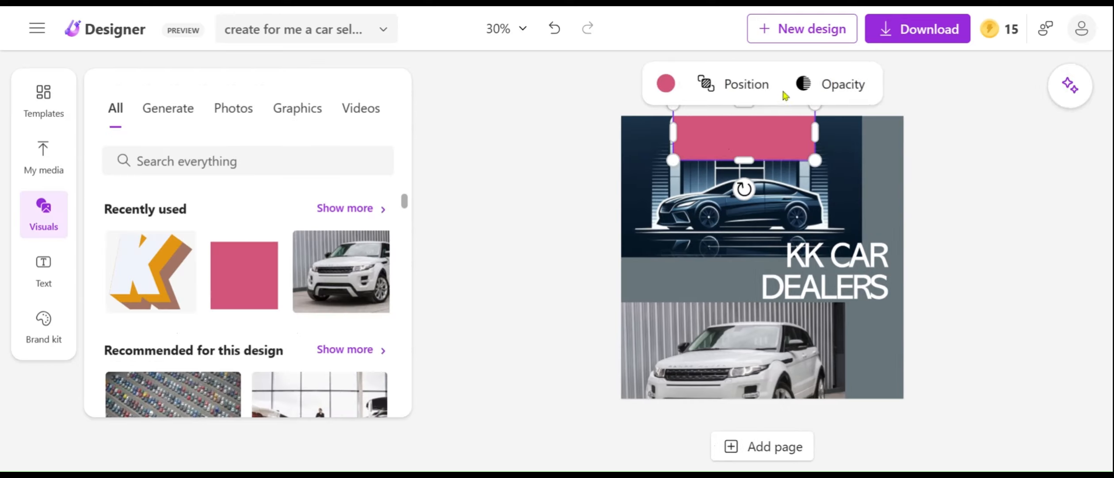
left_click(667, 85)
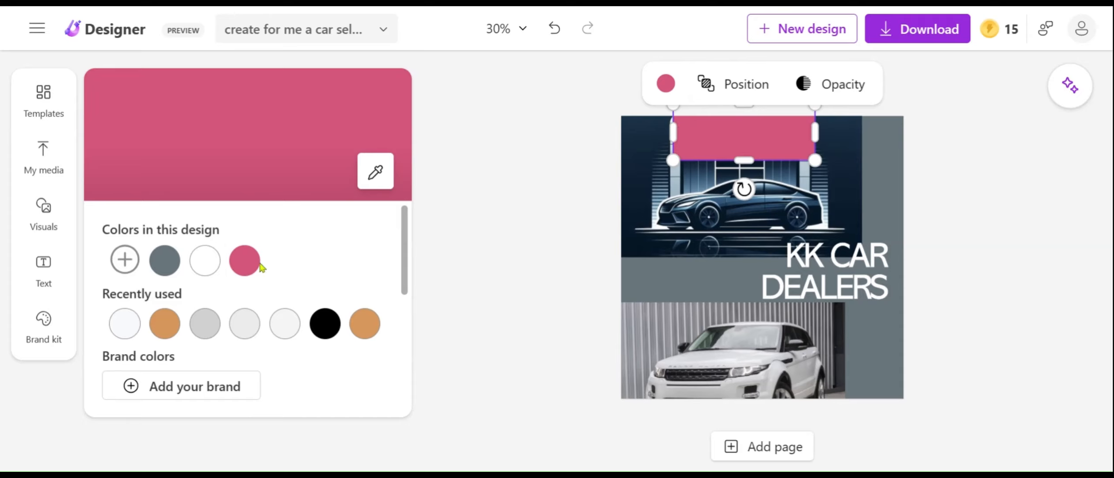
left_click(206, 260)
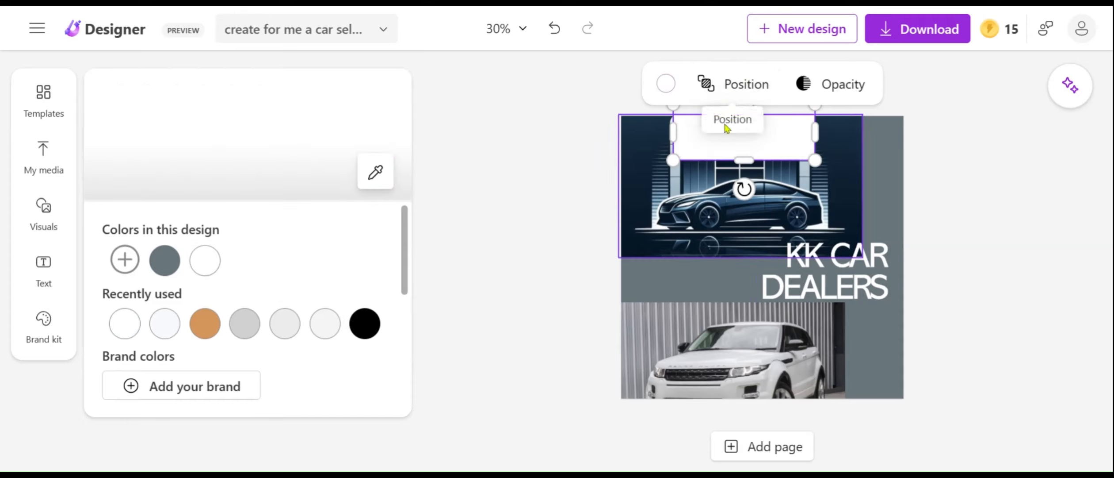
Move the white rectangle to the logo image's left side and the "KK CAR DEALERS" text to the design's right edge.
left_click_drag(766, 277, 672, 189)
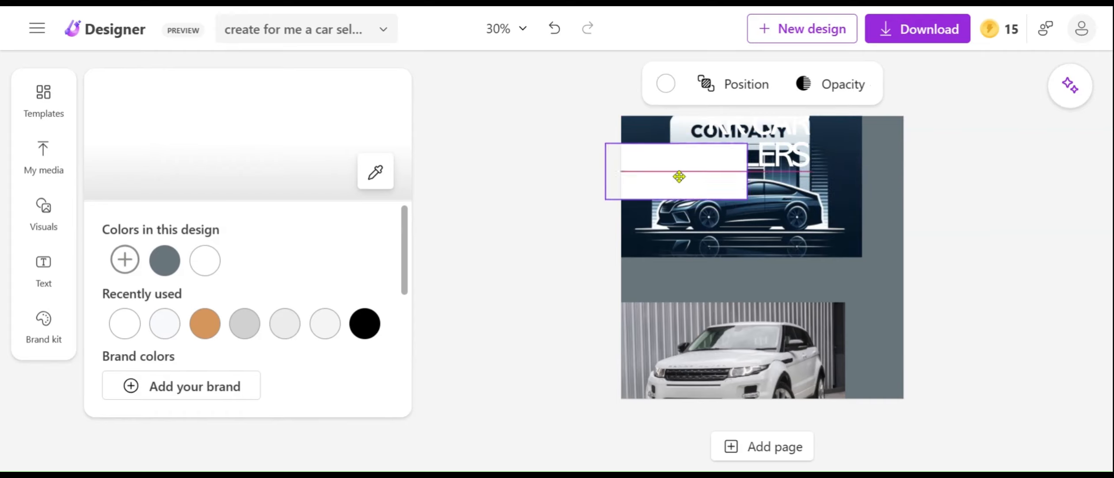
left_click_drag(781, 150, 879, 206)
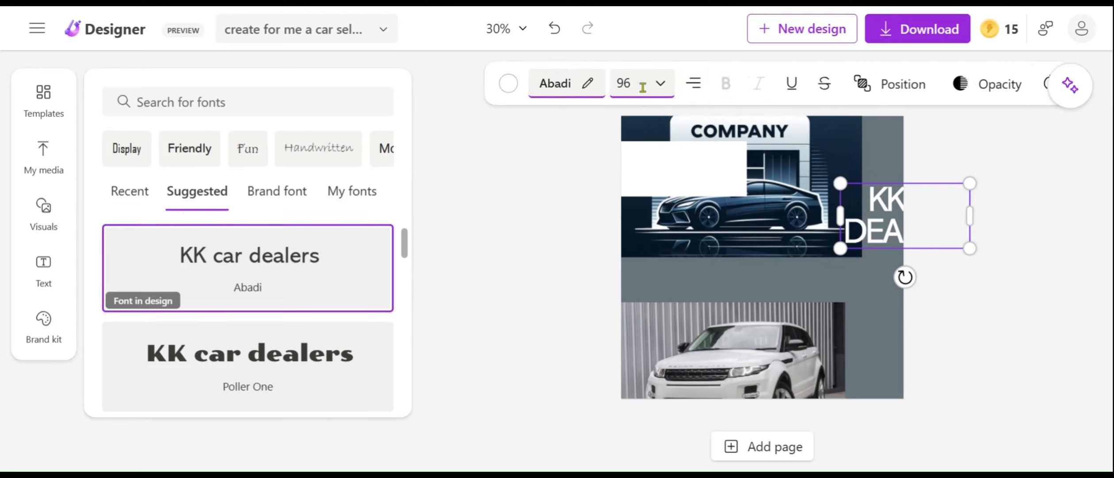
left_click(594, 89)
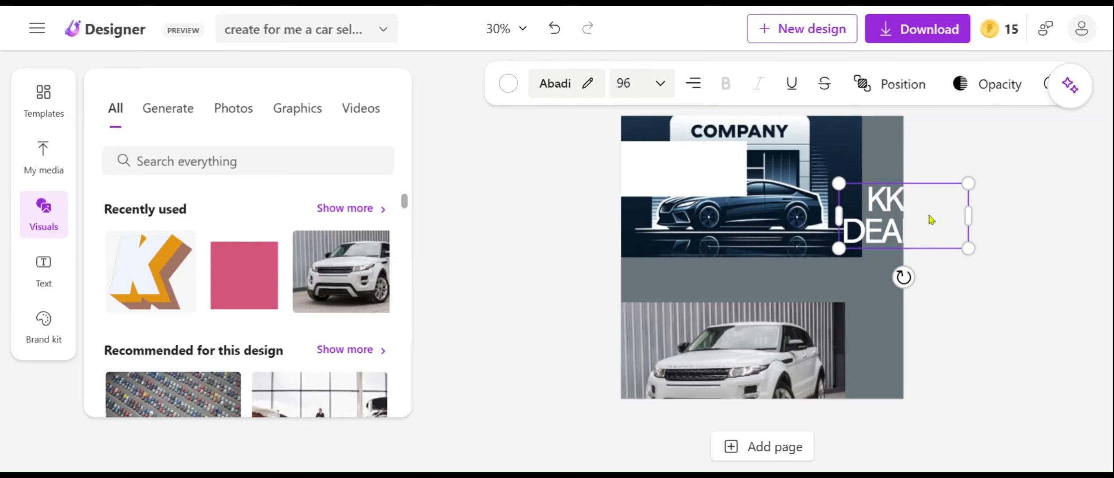
left_click_drag(933, 231, 864, 231)
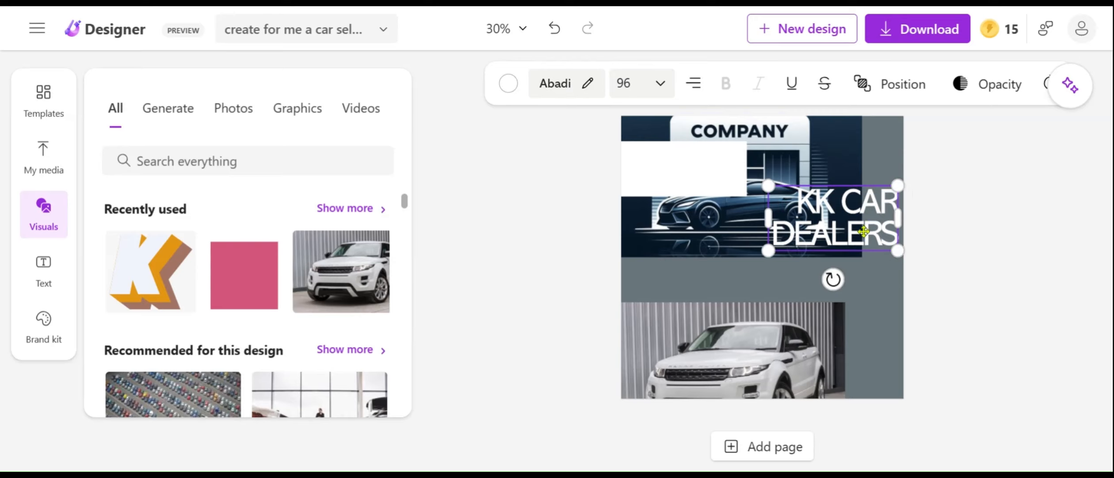
Change the "KK CAR DEALERS" text color to the near-black navy from the photo colors.
left_click(509, 84)
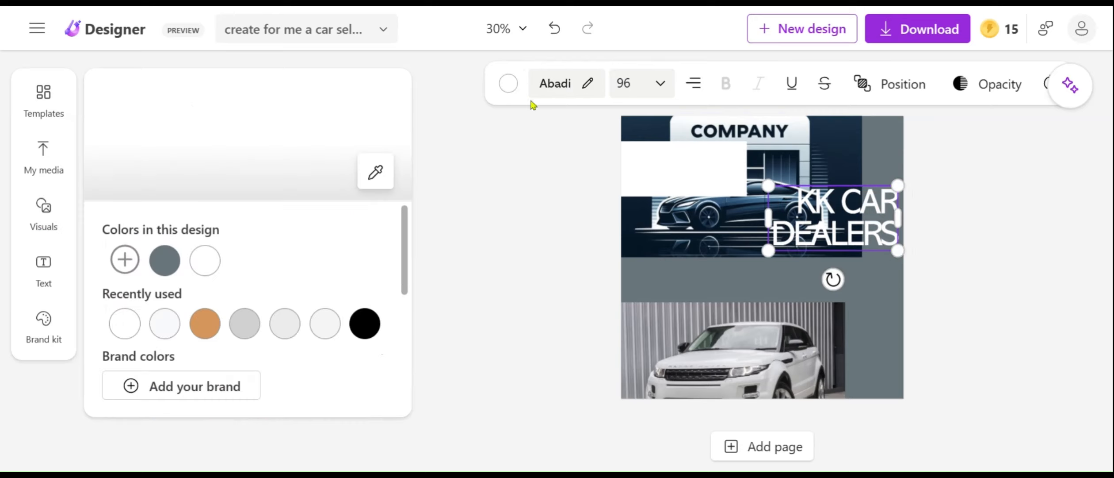
left_click(205, 323)
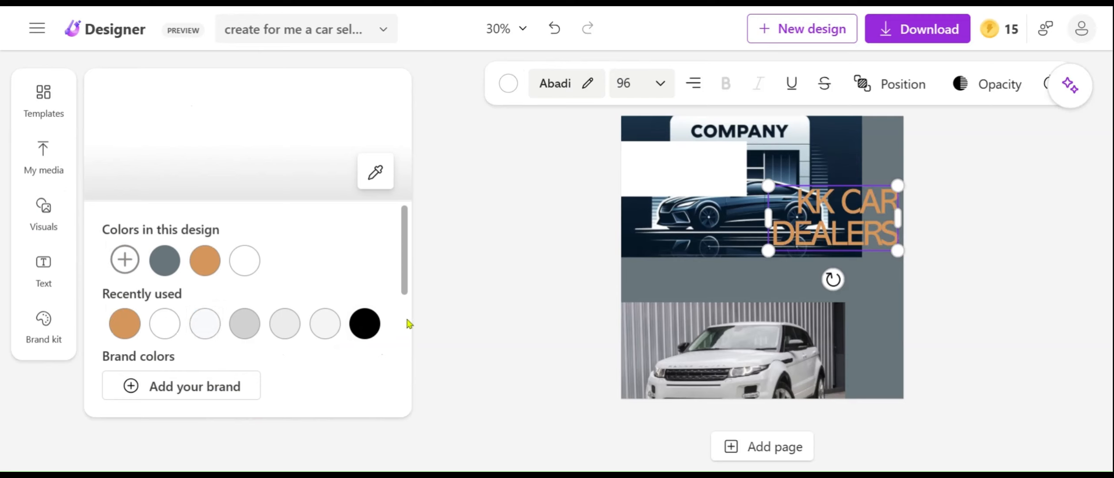
scroll(408, 323, "down", 4)
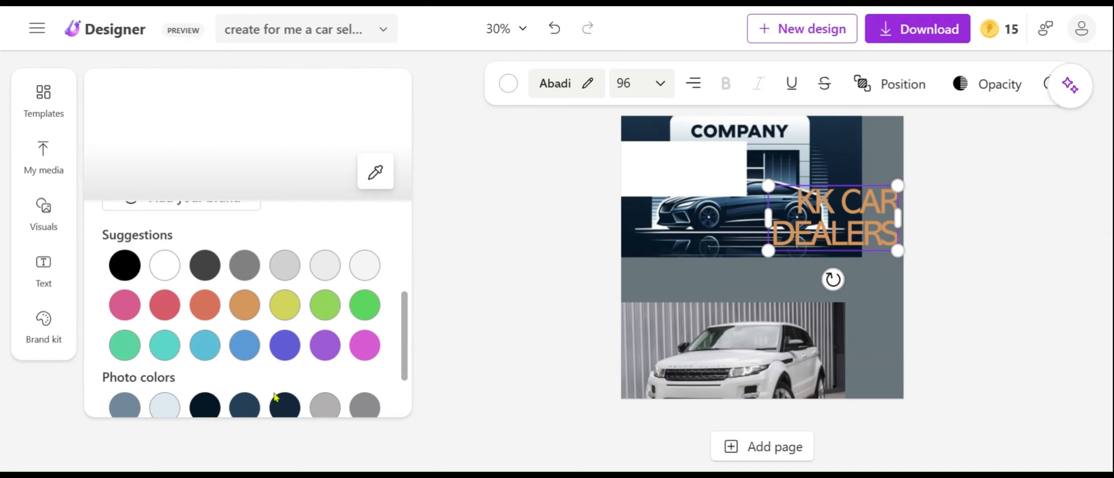
left_click(246, 407)
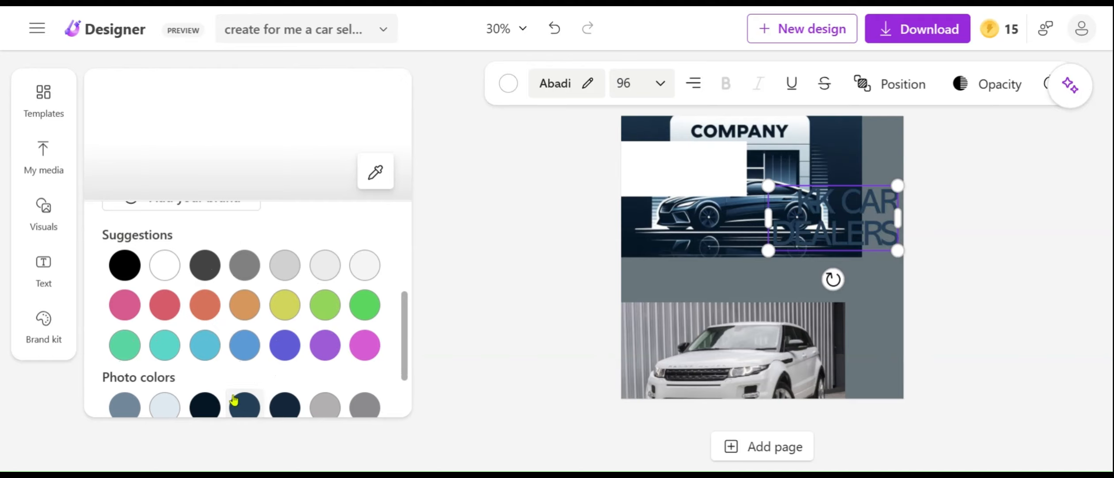
left_click(216, 408)
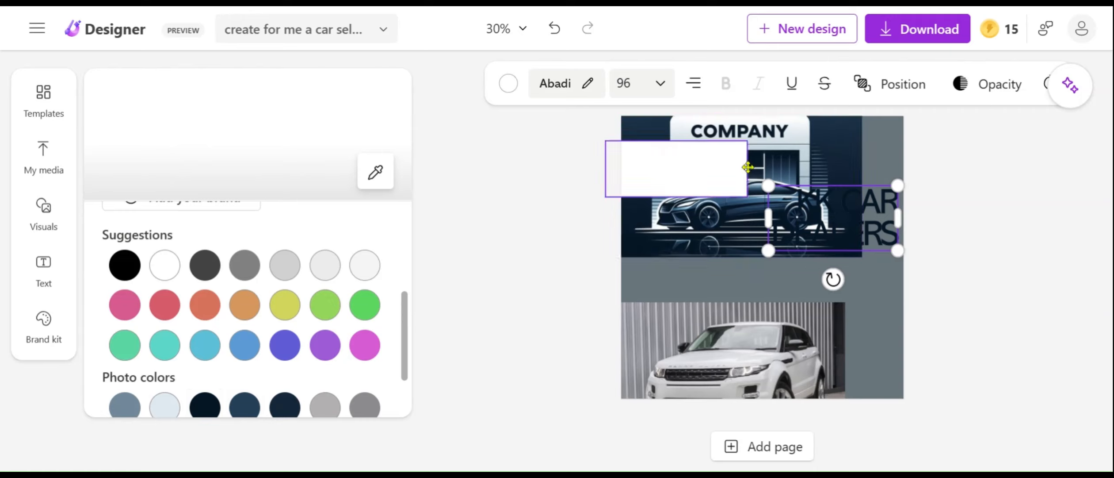
Move the white rectangle to the design's top edge and shift the logo image down slightly beneath it.
left_click_drag(708, 163, 767, 136)
left_click(751, 223)
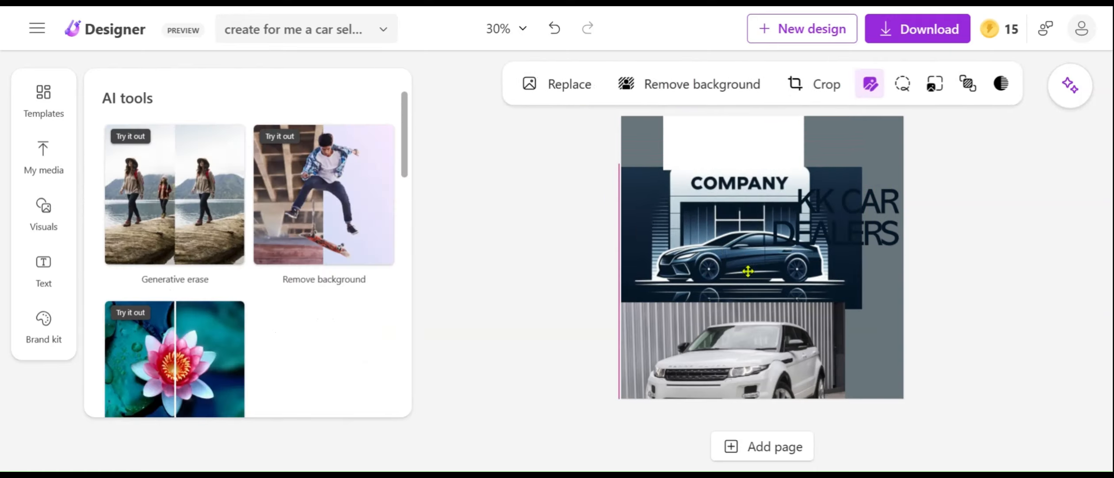
left_click_drag(750, 223, 751, 247)
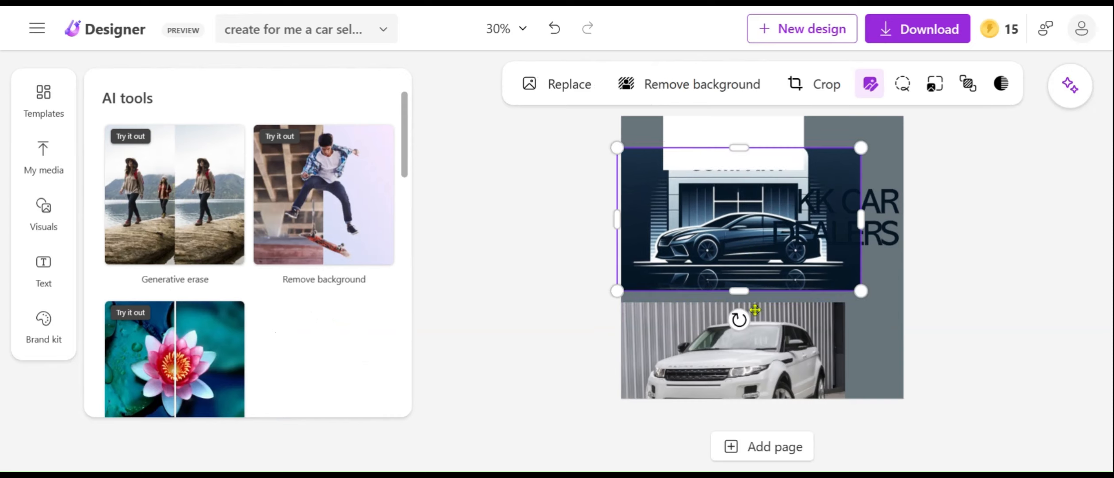
Shift the white car photo up and right to the design's right edge, and move the "KK CAR DEALERS" text left over the logo's car.
left_click(781, 321)
left_click_drag(781, 321, 837, 289)
left_click_drag(806, 226, 712, 214)
Nudge the white rectangle to the right and straighten its rotation so it sits horizontally along the design's top edge.
mouse_move(725, 158)
left_mouse_down()
mouse_move(730, 183)
mouse_move(737, 156)
left_mouse_up()
left_click_drag(738, 200, 736, 177)
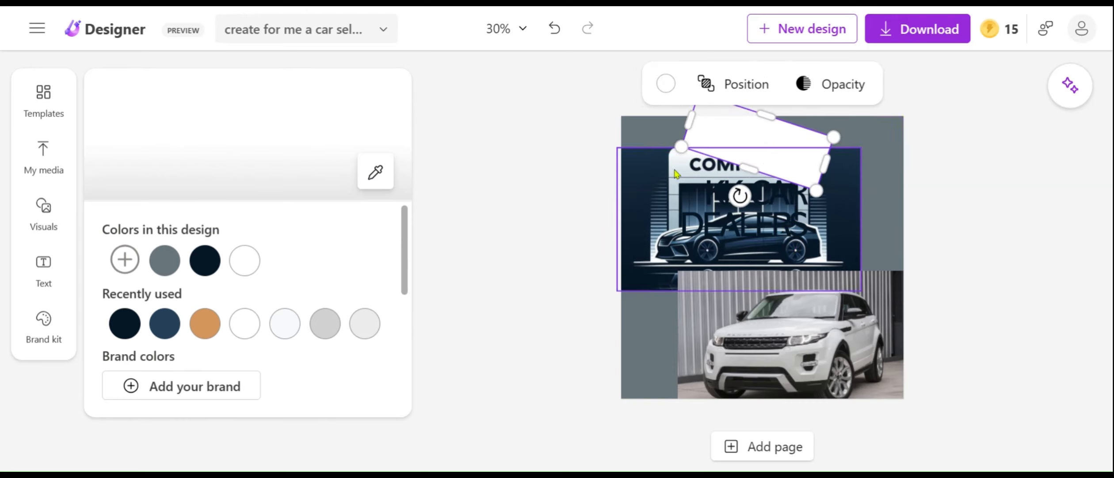
left_click_drag(739, 195, 757, 199)
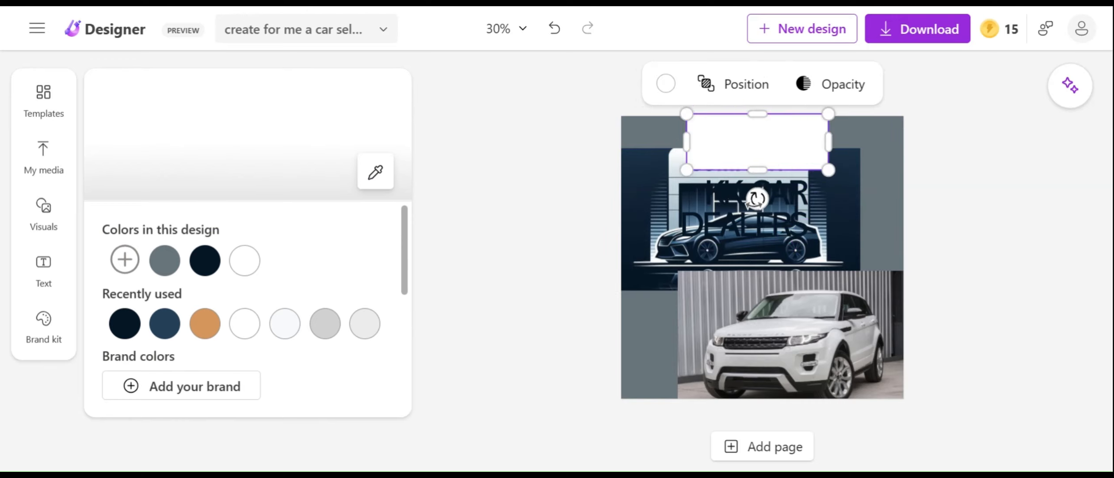
Move the "KK CAR DEALERS" text up over the white rectangle and bring it in front of the rectangle.
left_click_drag(700, 230, 759, 160)
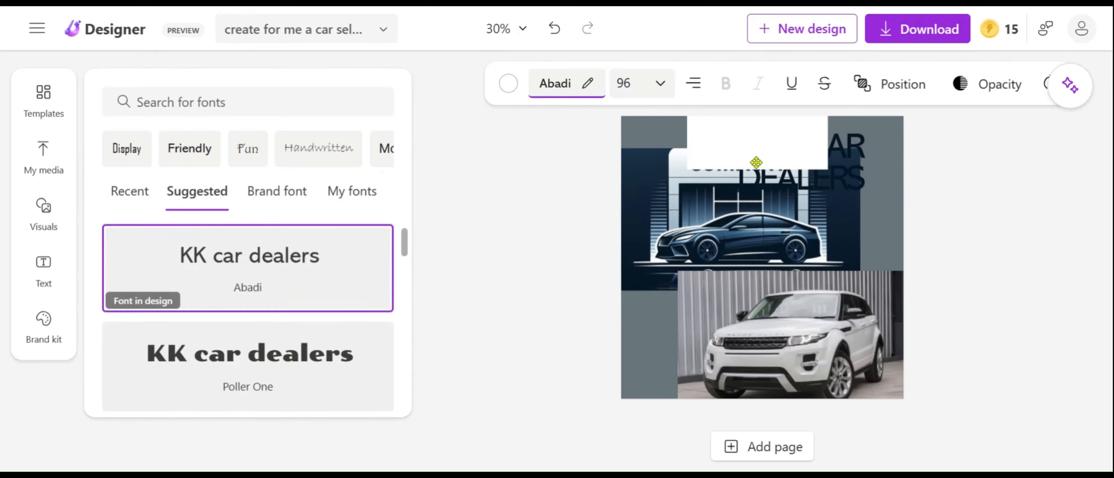
right_click(837, 167)
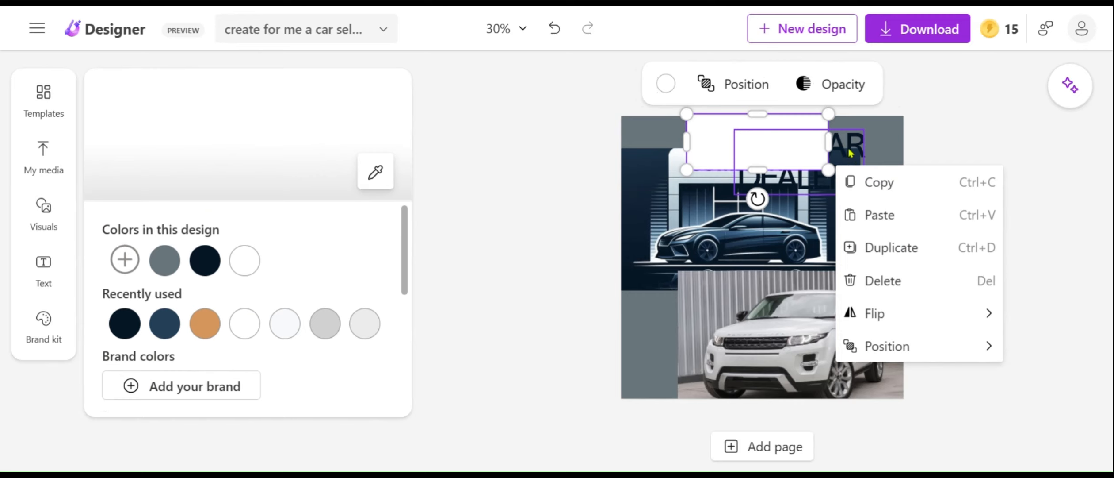
right_click(849, 153)
left_click(909, 85)
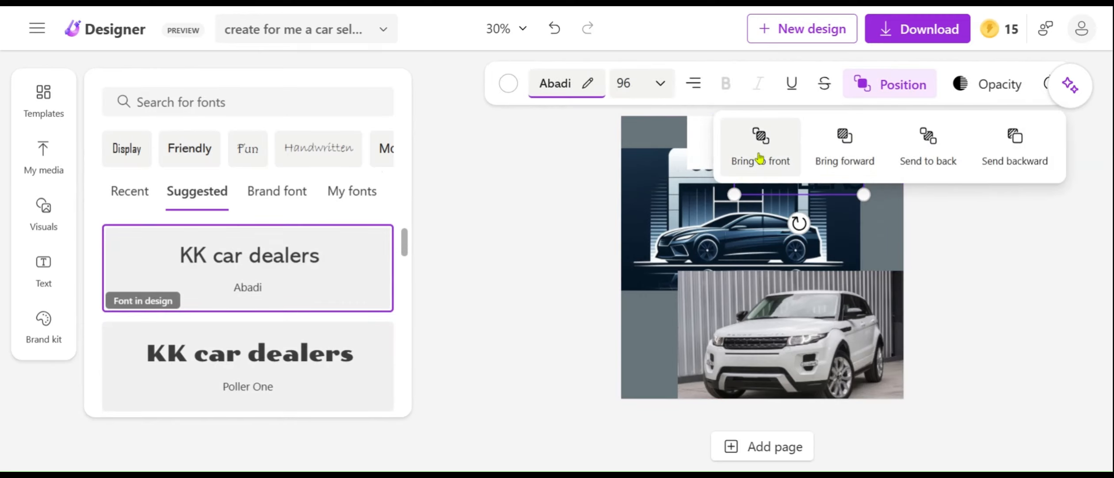
left_click(885, 260)
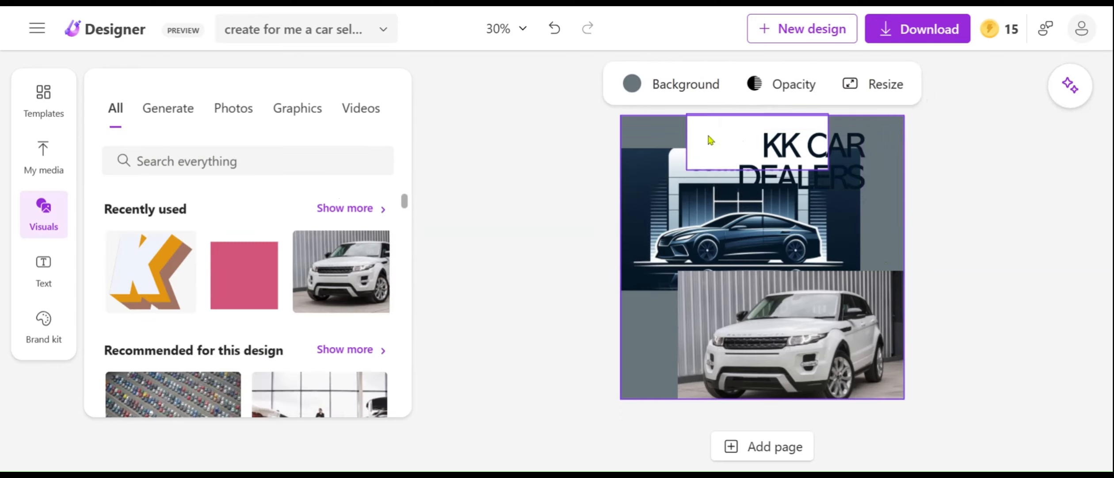
Reposition and enlarge the white rectangle so it frames the whole "KK CAR DEALERS" text near the design's top-right corner.
left_click_drag(716, 150, 745, 164)
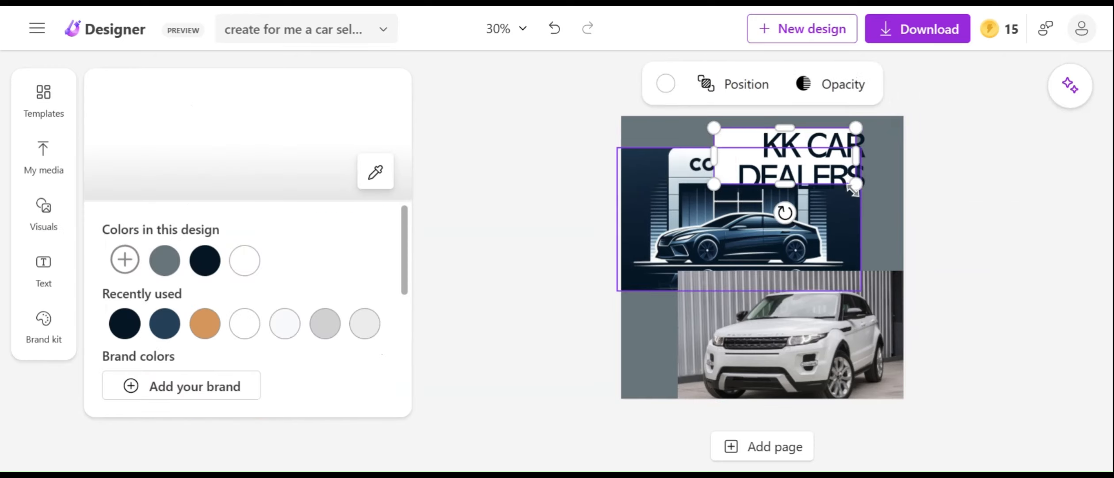
left_click_drag(853, 187, 897, 201)
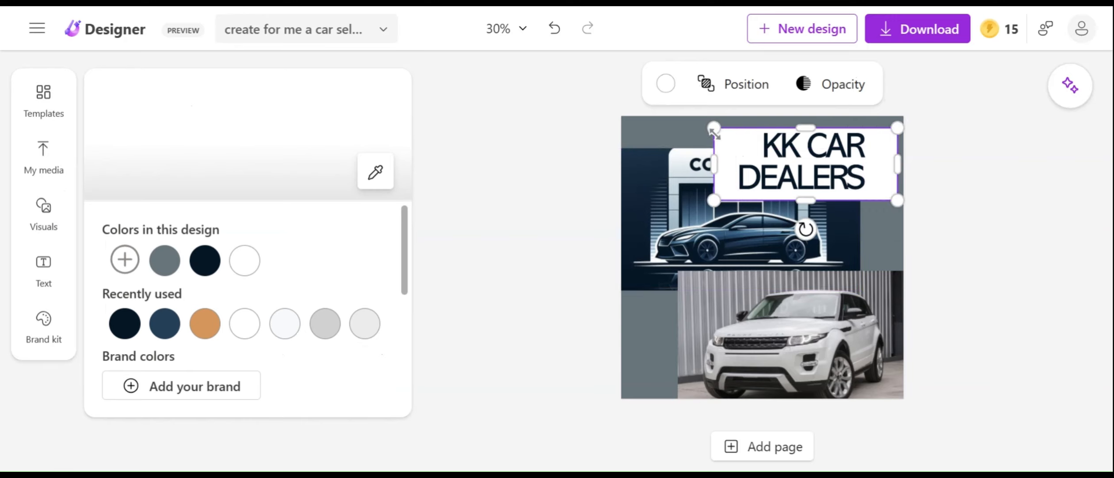
left_click_drag(719, 152, 697, 142)
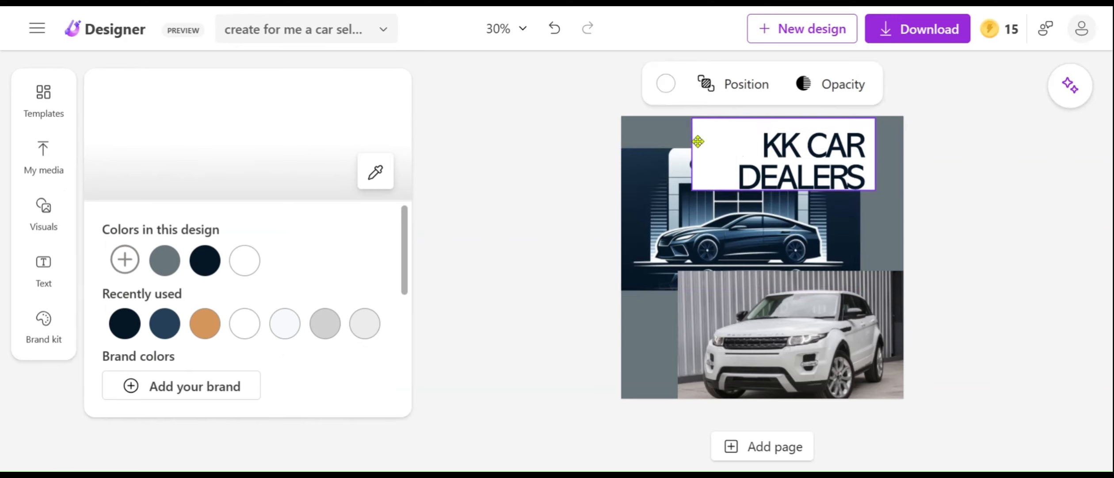
left_click_drag(866, 194, 900, 202)
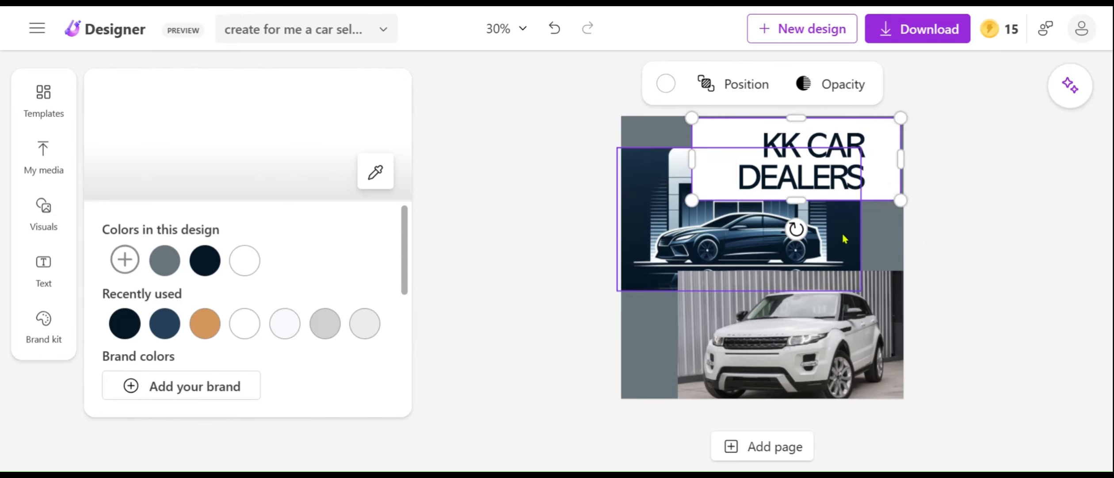
mouse_move(843, 241)
left_mouse_down()
mouse_move(857, 237)
mouse_move(844, 234)
left_mouse_up()
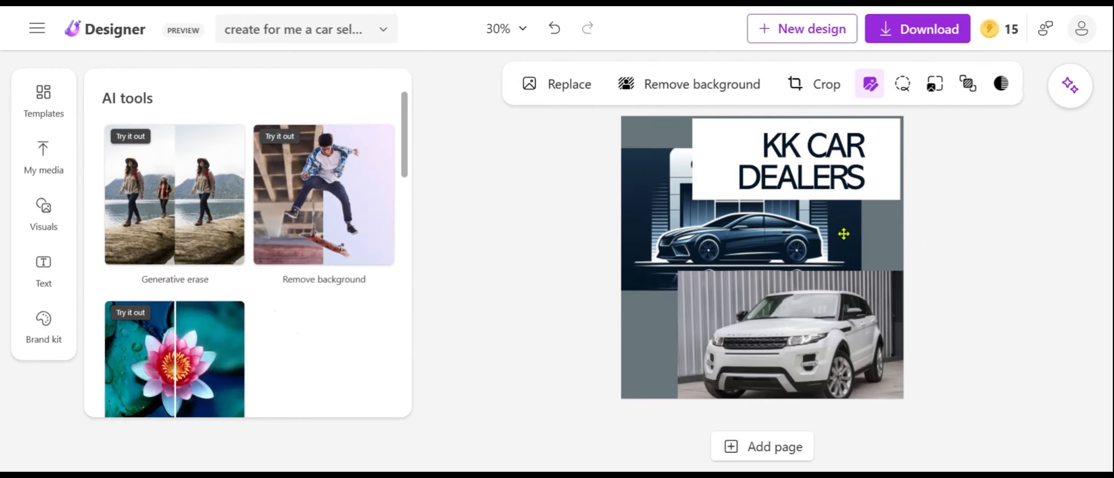
Rearrange the layout with the car photo over the logo image, and the "KK CAR DEALERS" text and white rectangle at the design's bottom left.
left_click(826, 289)
left_click_drag(788, 319, 726, 308)
left_click_drag(742, 176, 938, 199)
left_click(818, 188)
right_click(820, 190)
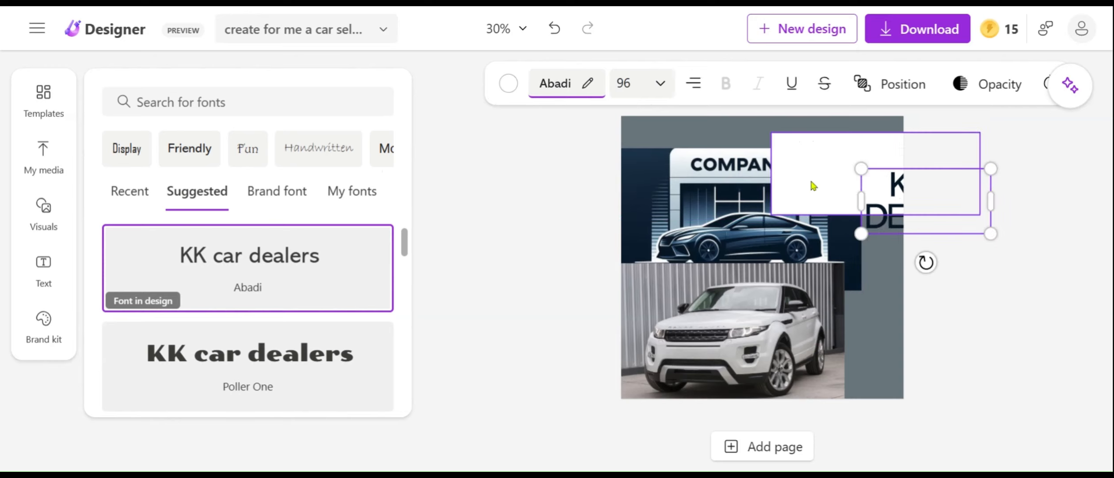
left_click_drag(811, 181, 892, 320)
left_click_drag(707, 300, 714, 183)
left_click_drag(850, 215, 651, 351)
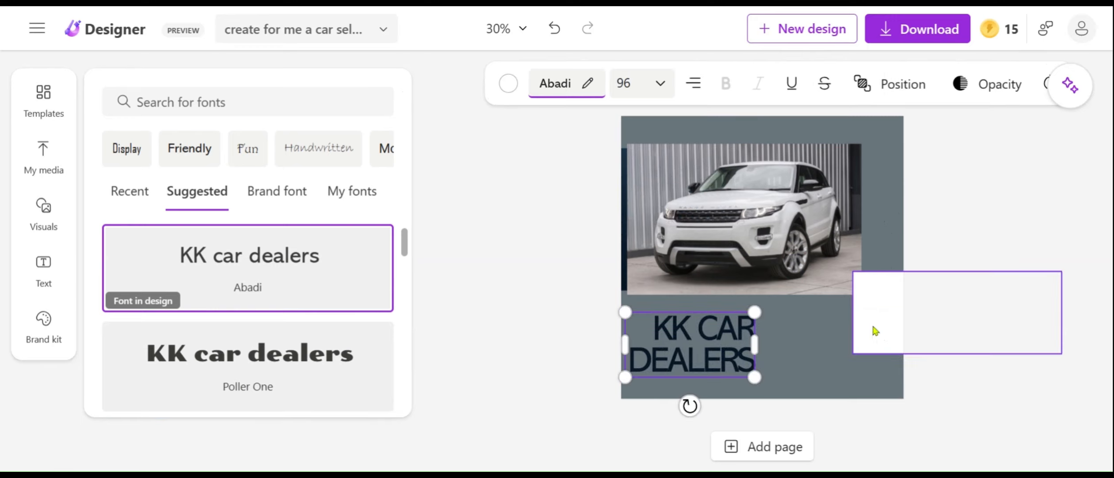
left_click_drag(873, 328, 640, 347)
Place the car photo at the design's top-left corner, enlarge it over the logo image, and raise and heighten the white rectangle.
left_click_drag(724, 264, 716, 238)
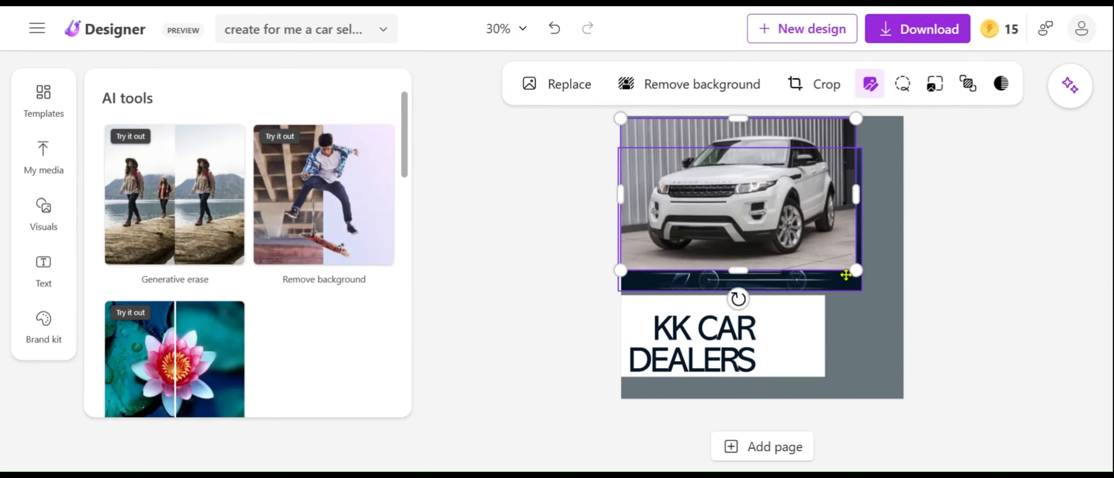
left_click_drag(848, 272, 858, 292)
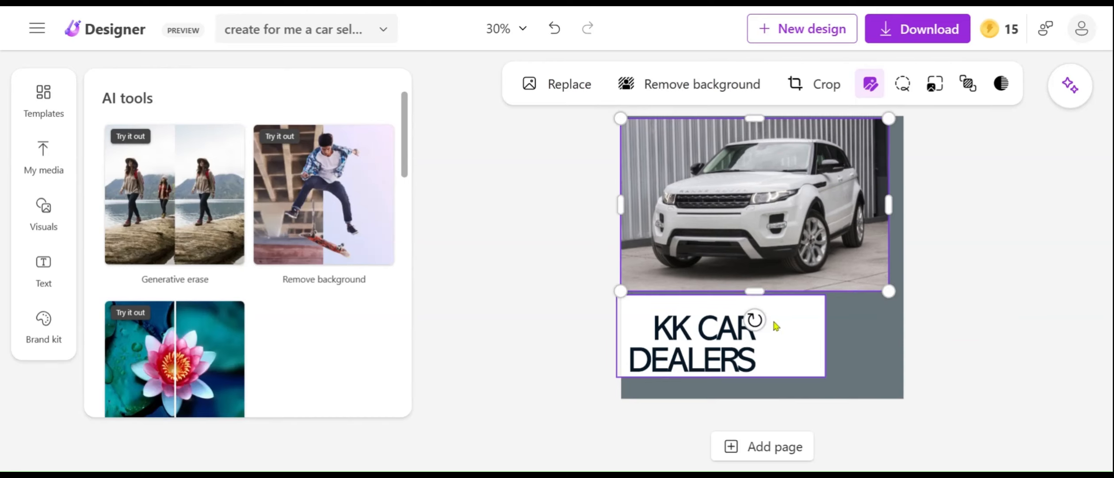
mouse_move(775, 320)
left_mouse_down()
mouse_move(791, 320)
mouse_move(773, 312)
left_mouse_up()
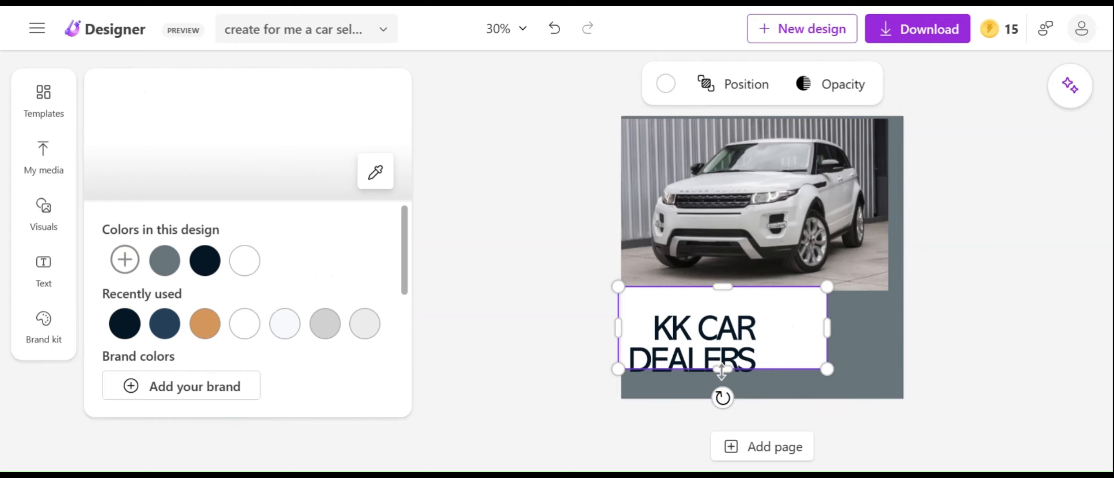
left_click_drag(721, 375, 756, 388)
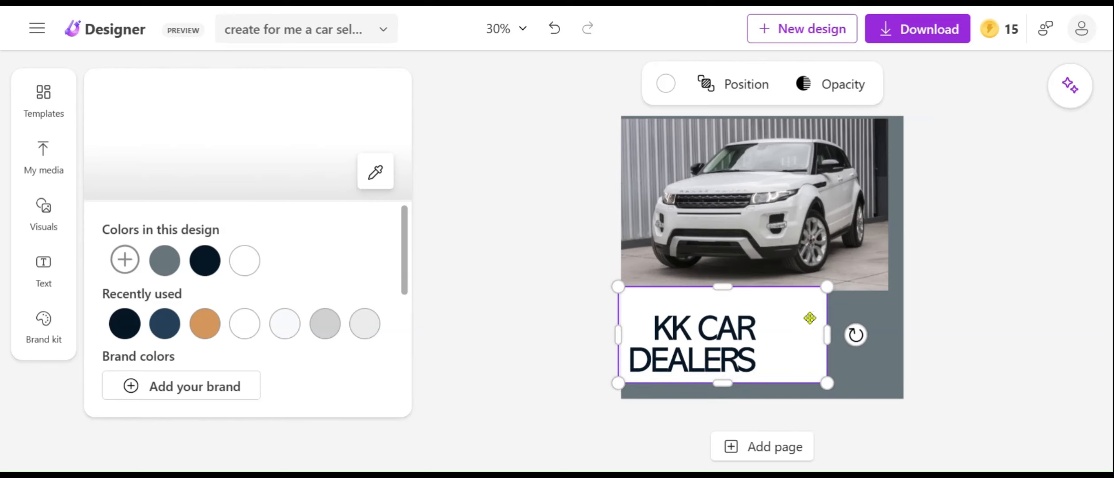
Align the car photo with the design's top edge and enlarge it slightly to hide the remaining dark strip of the logo image.
left_click(739, 178)
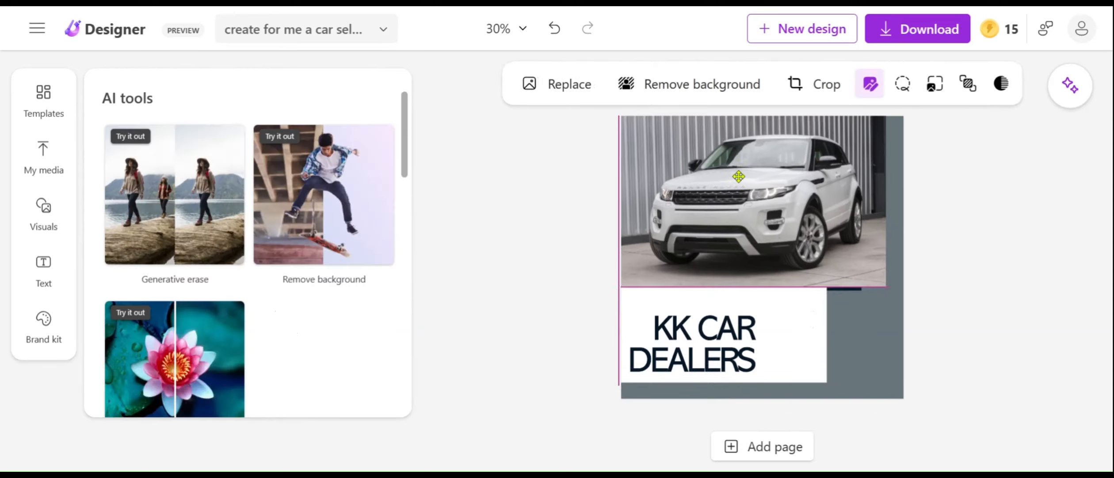
left_click(796, 309)
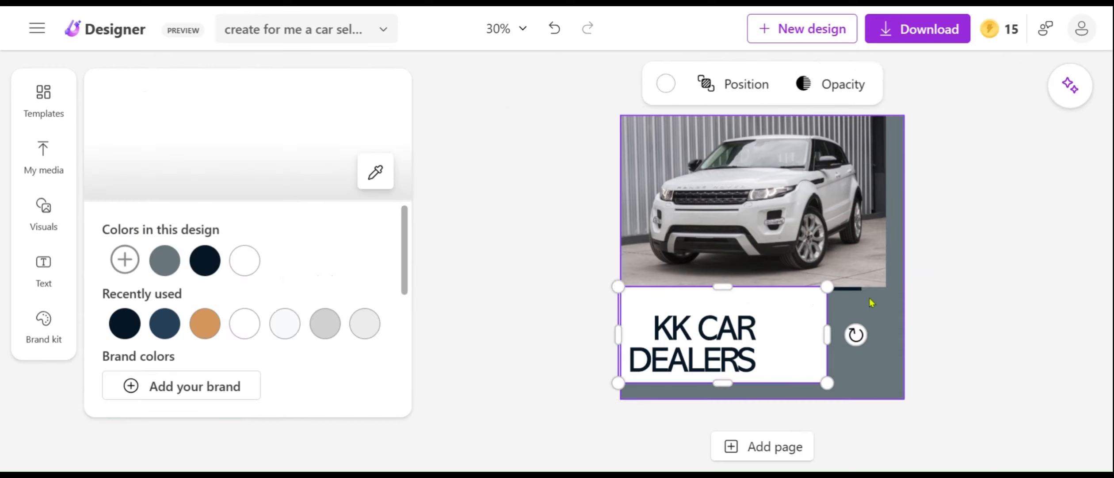
left_click(864, 278)
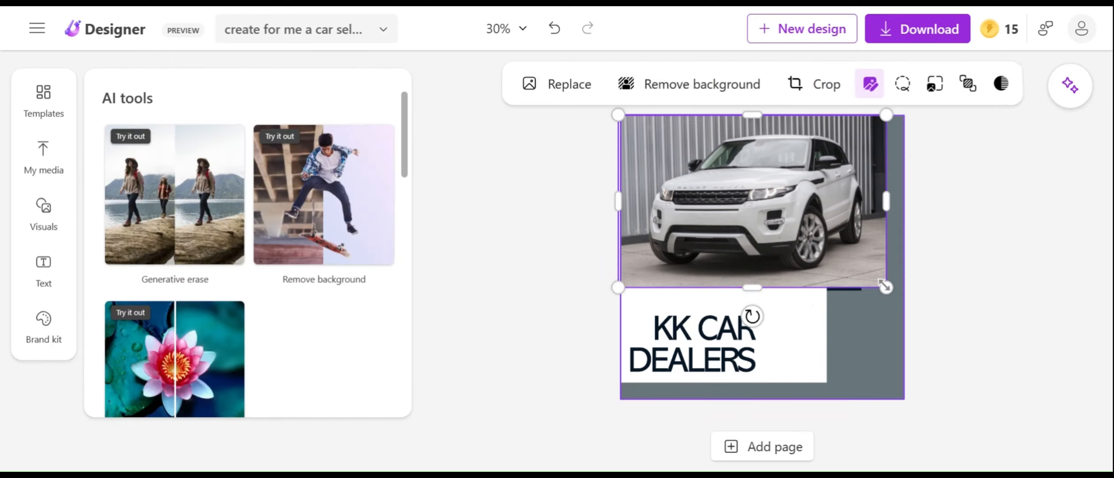
left_click_drag(886, 288, 893, 292)
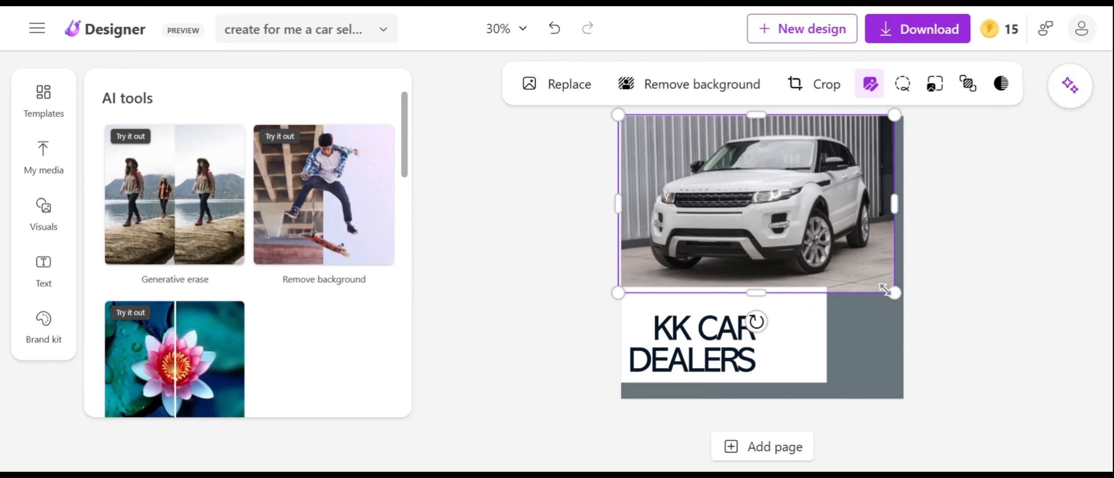
left_click(806, 343)
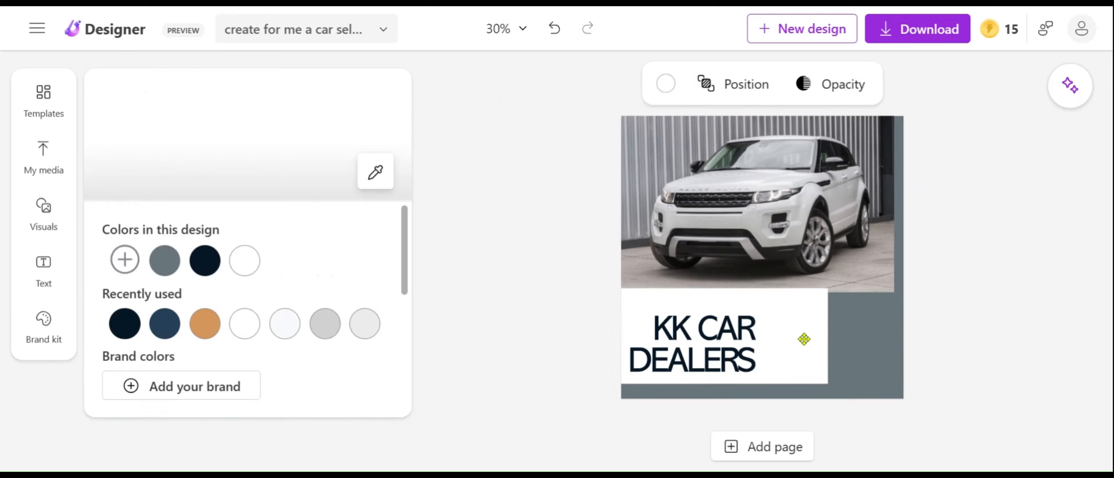
Pull the car photo's right edge slightly inward to narrow it.
left_click(895, 335)
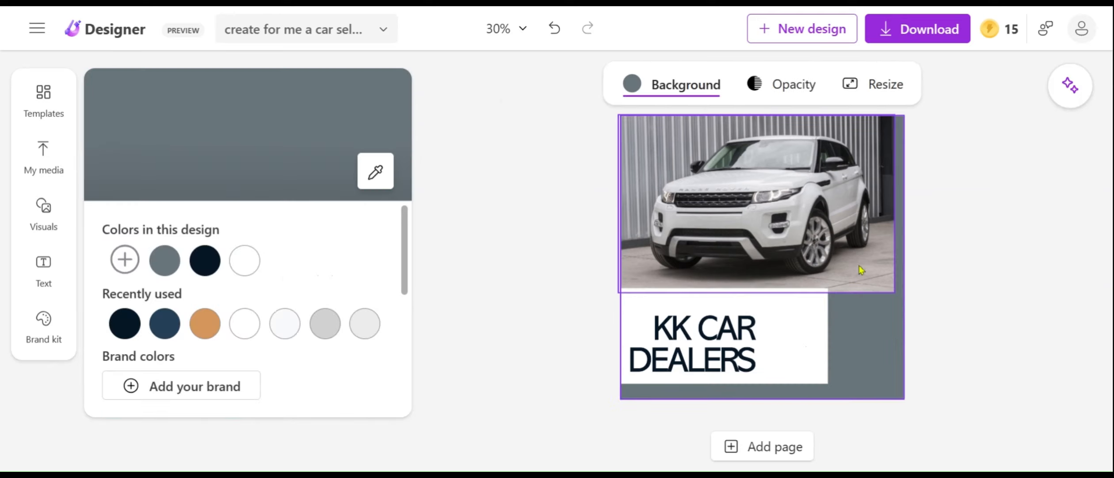
left_click(888, 205)
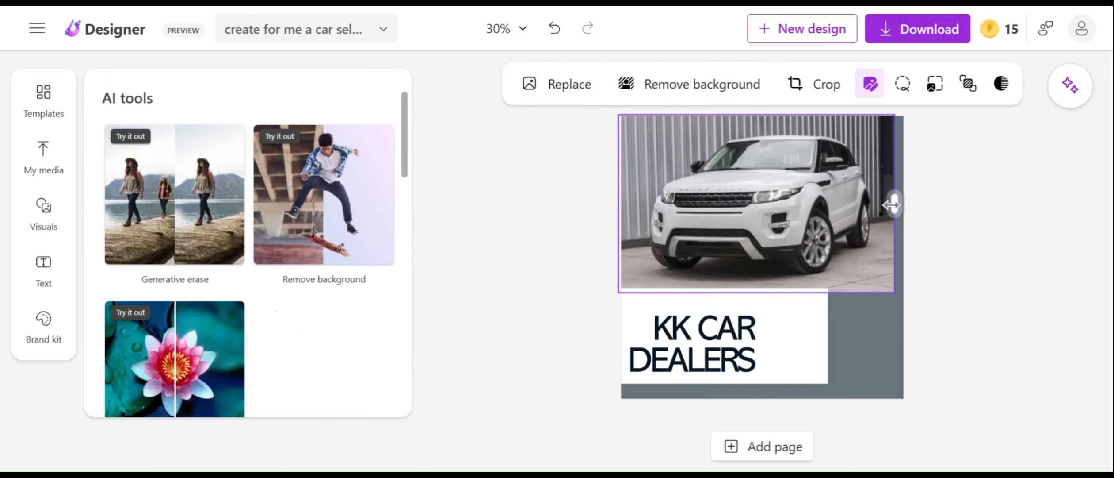
left_click_drag(891, 204, 888, 212)
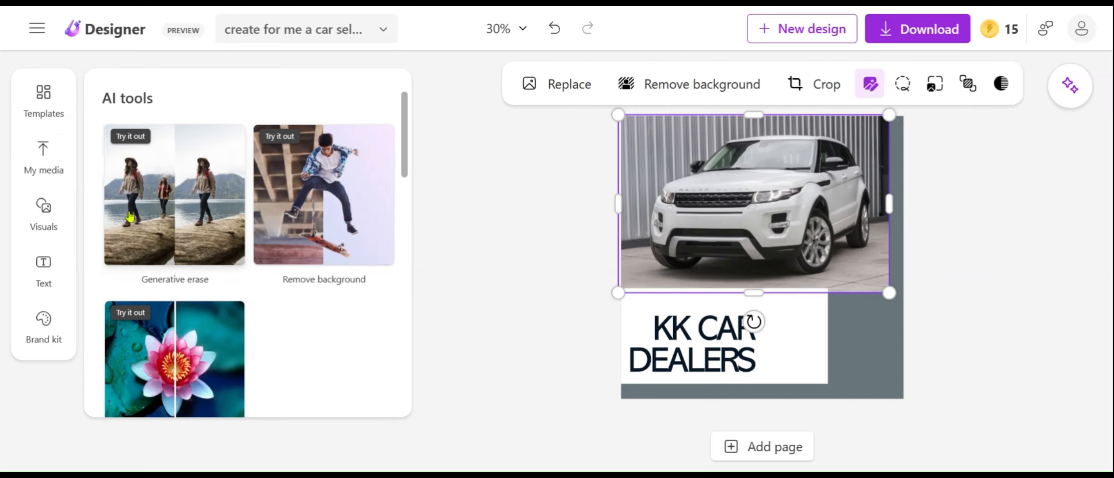
Add the recently used pink square shape to the design and change its color to light gray.
left_click(48, 216)
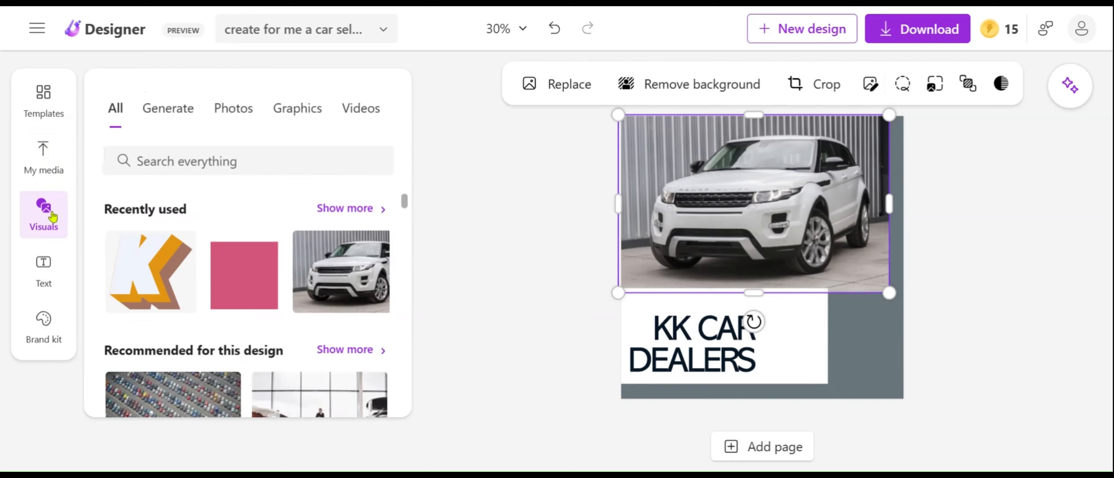
left_click(255, 276)
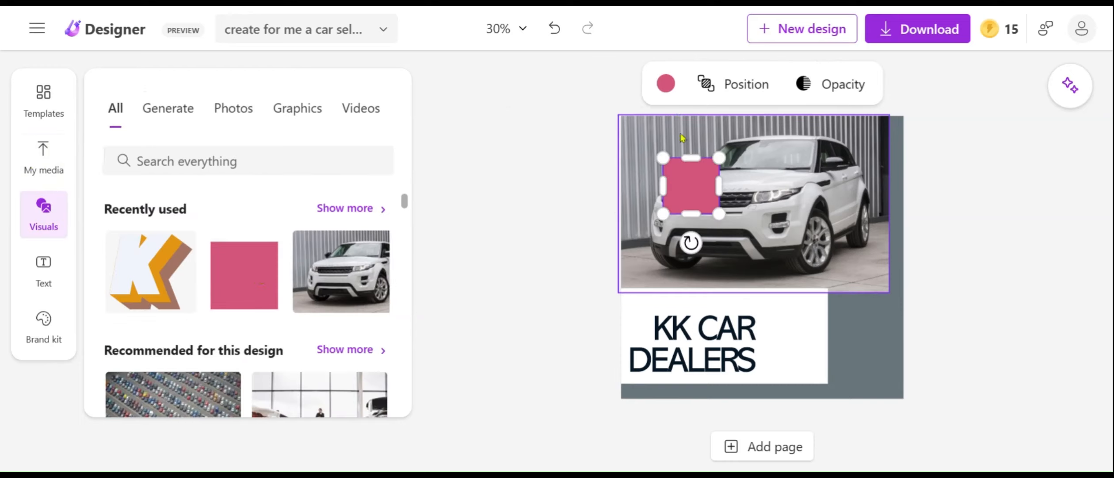
left_click(665, 84)
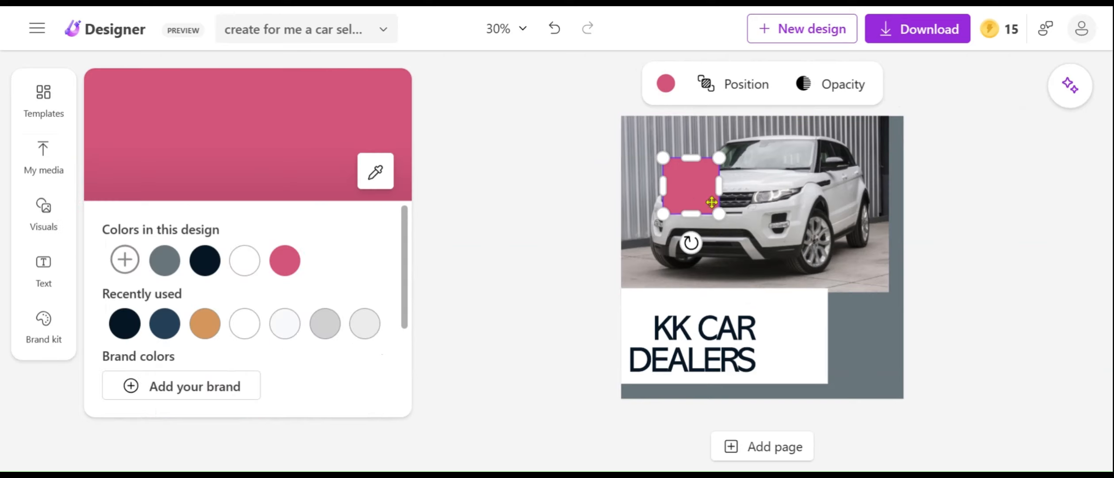
left_click(364, 323)
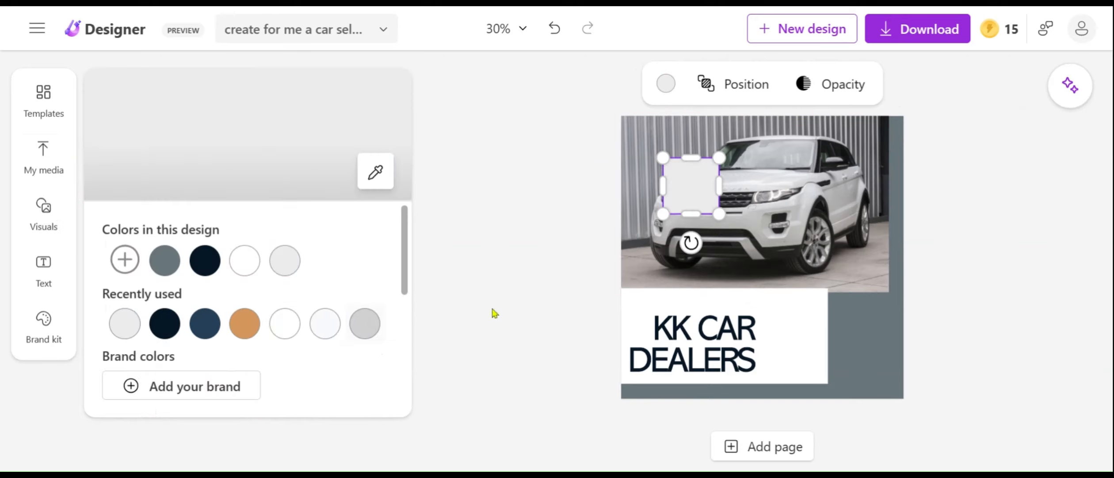
left_click_drag(691, 213, 752, 189)
left_click(805, 229)
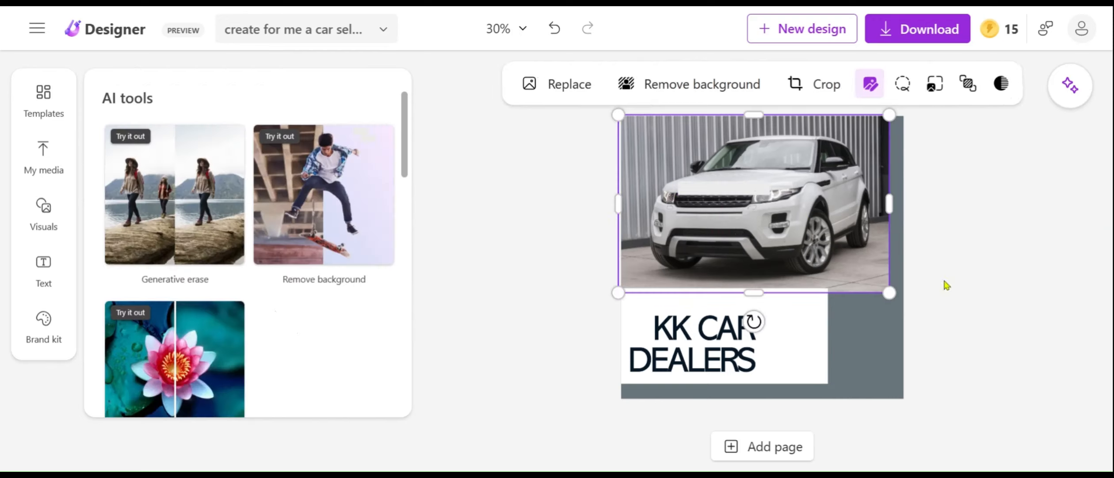
Move the white rectangle down slightly so its top edge sits flush beneath the car photo.
left_click(972, 358)
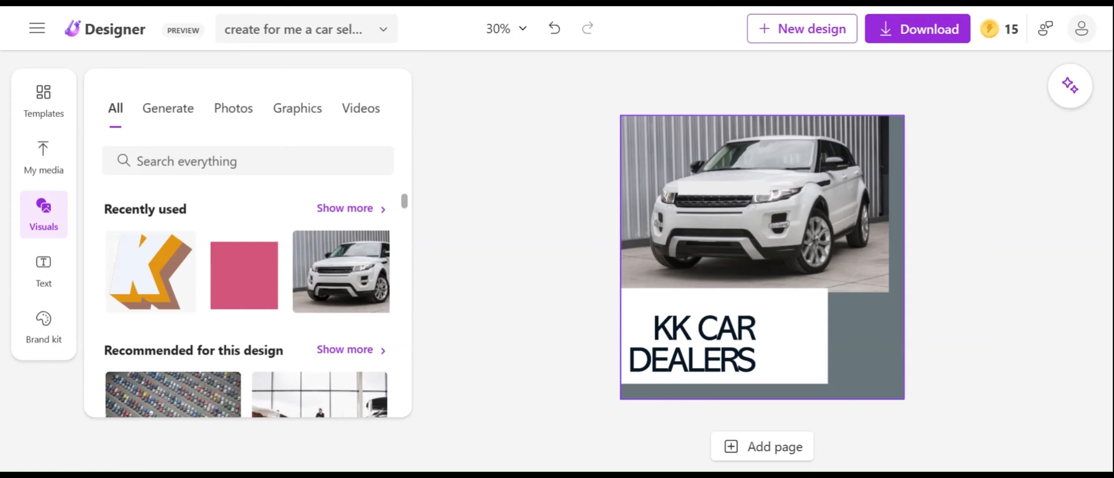
left_click(845, 351)
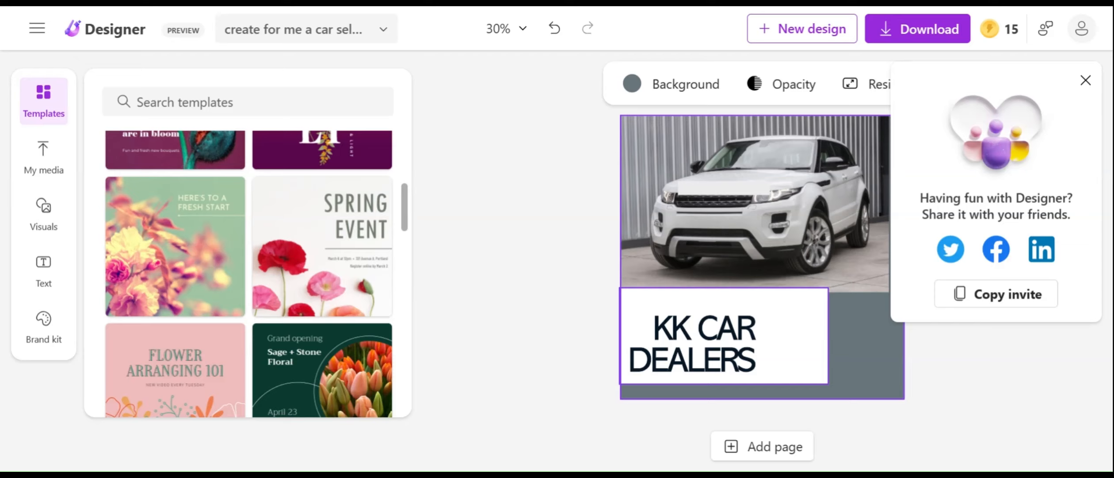
left_click(816, 313)
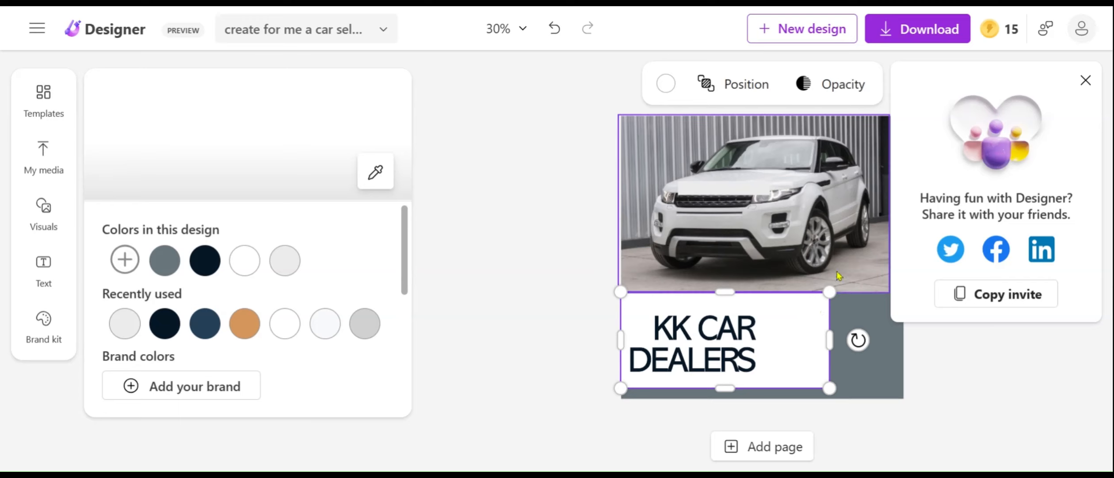
left_click(611, 85)
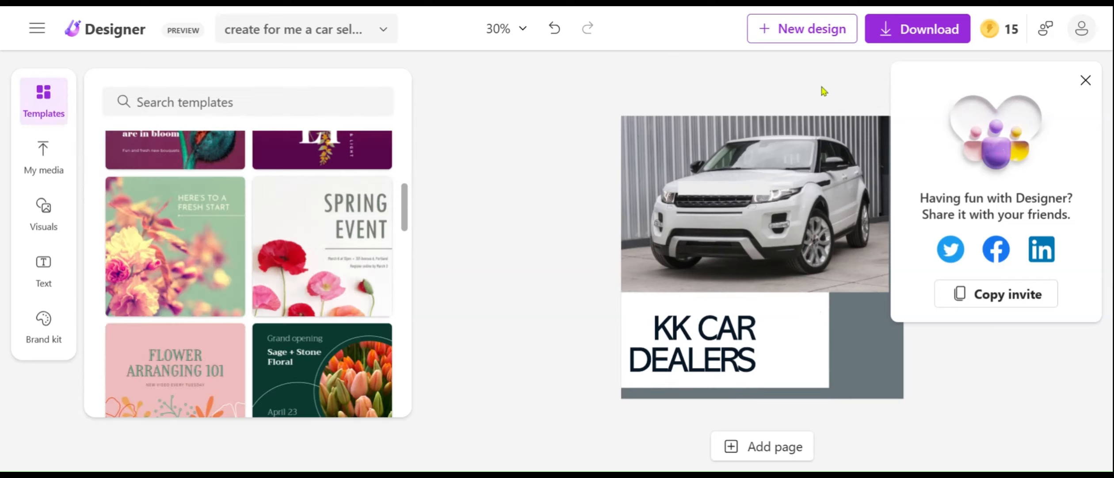
Download the design as a PNG with its background kept.
left_click(929, 28)
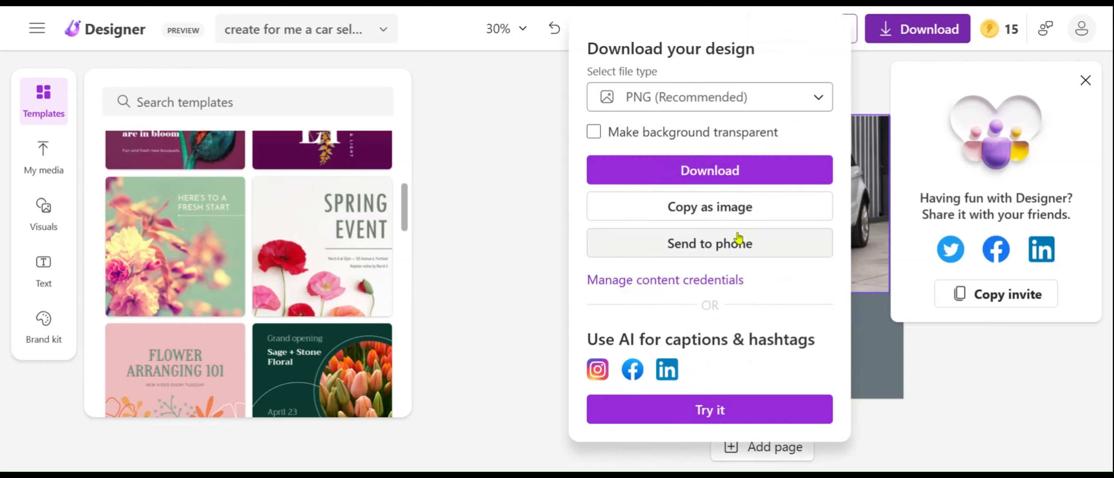
left_click(744, 182)
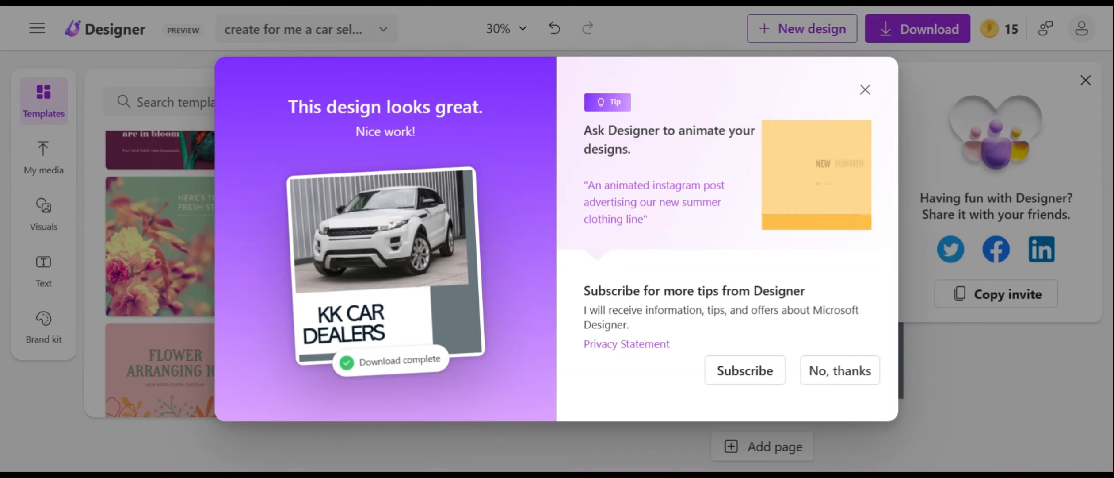
left_click(238, 18)
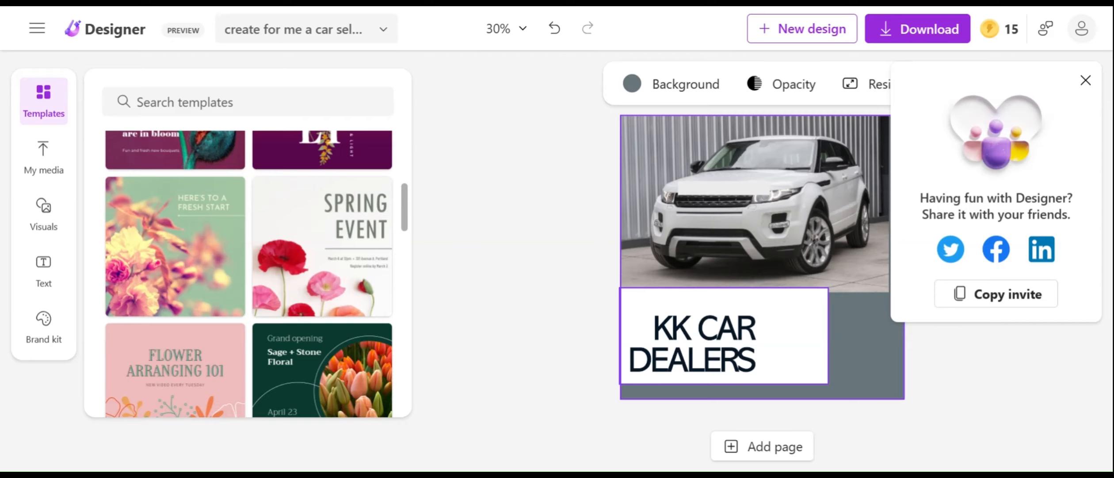
Nudge the white rectangle down to the car photo's lower edge and download the design as a PNG again.
left_click_drag(813, 307, 814, 312)
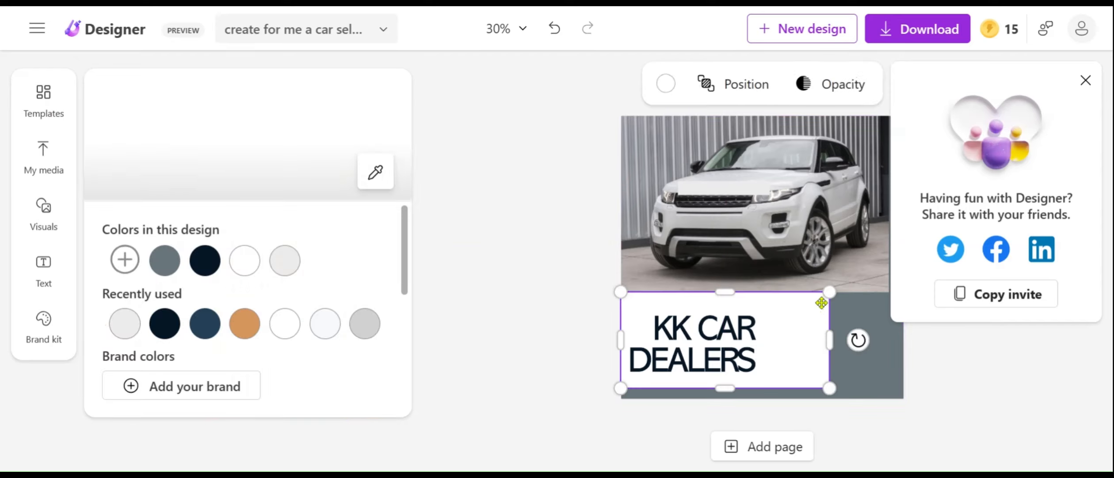
left_click(612, 87)
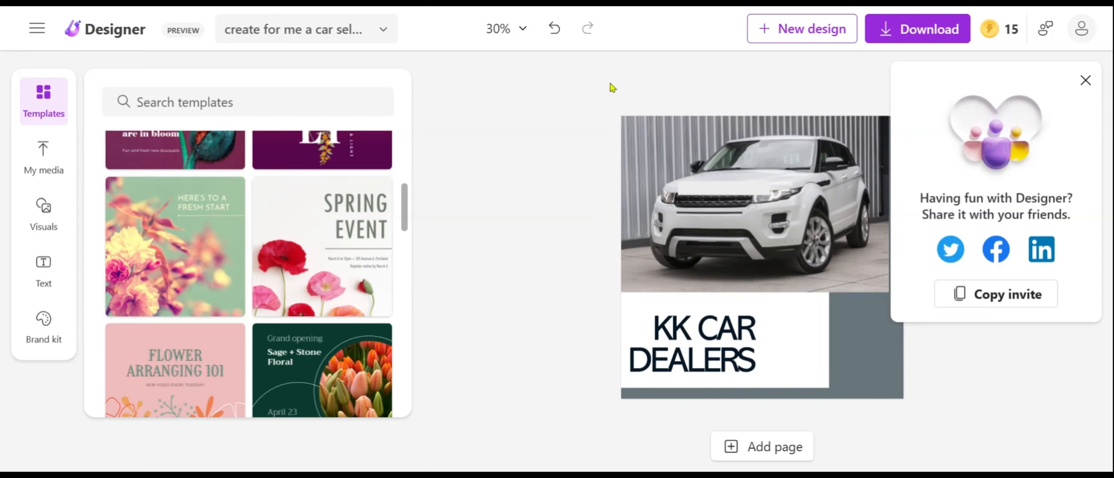
left_click(927, 29)
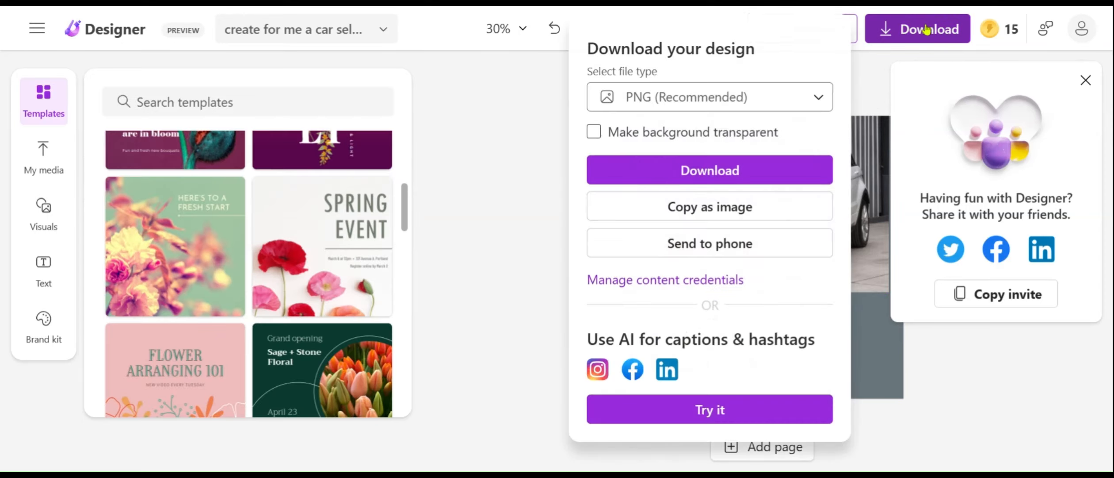
left_click(745, 182)
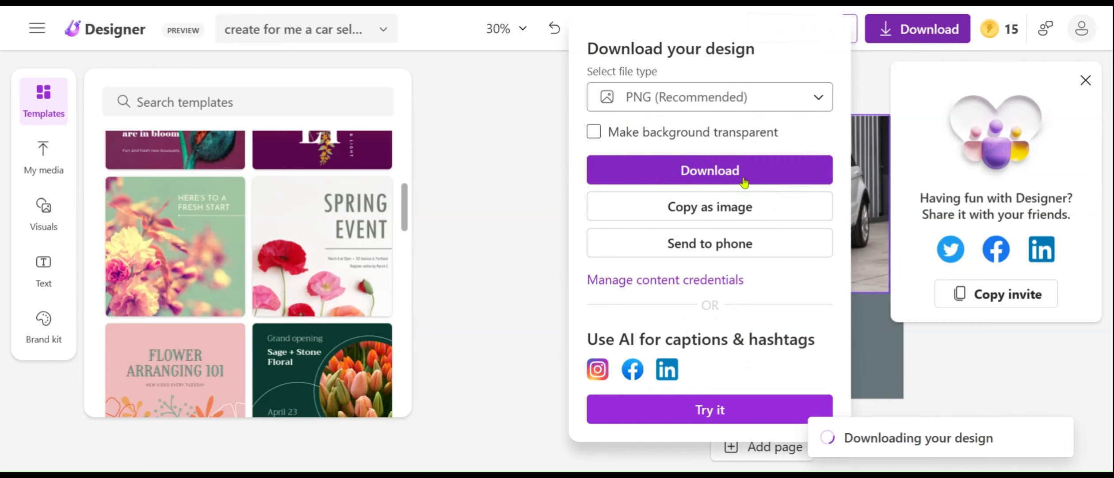